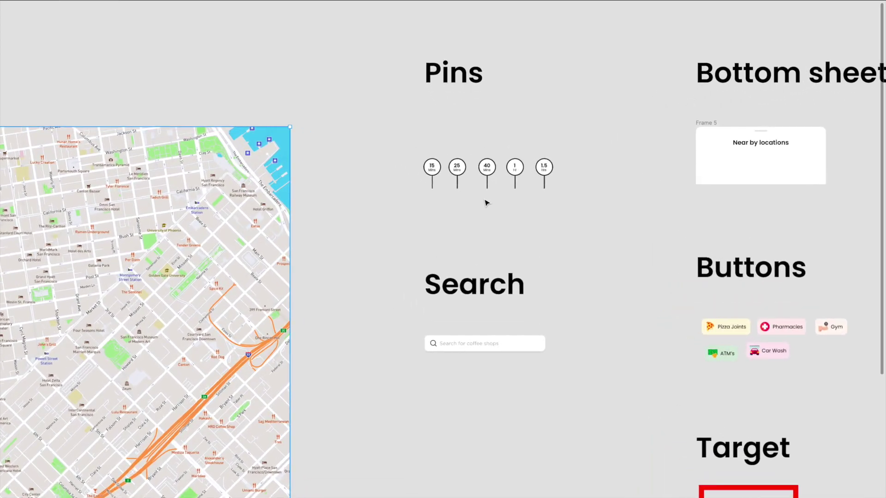
{"action": "scroll", "coordinate": [457, 183], "scroll_direction": "up", "scroll_amount": 4}
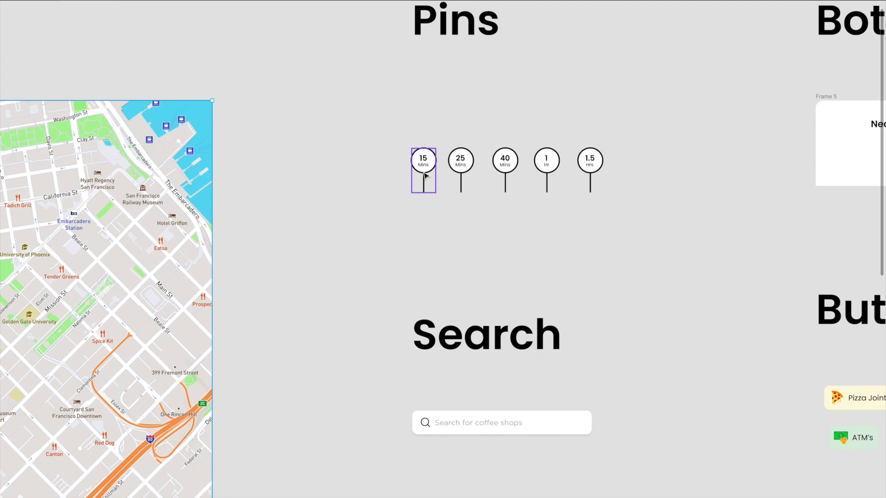
Pan across the canvas to inspect the map pins, including the 15-minute pin.
{"action": "scroll", "coordinate": [456, 170], "scroll_direction": "right", "scroll_amount": 1}
{"action": "scroll", "coordinate": [456, 169], "scroll_direction": "down", "scroll_amount": 1}
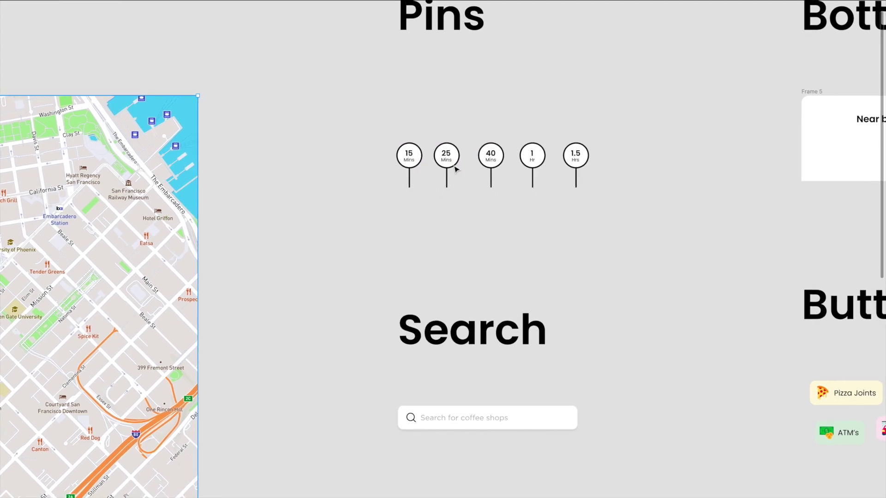
{"action": "left_click", "coordinate": [416, 162]}
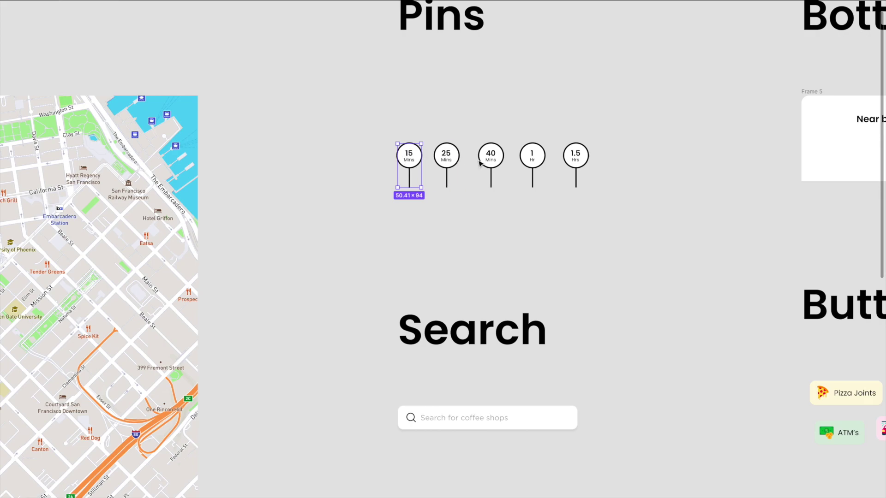
{"action": "scroll", "coordinate": [373, 170], "scroll_direction": "up", "scroll_amount": 1}
{"action": "scroll", "coordinate": [373, 169], "scroll_direction": "right", "scroll_amount": 1}
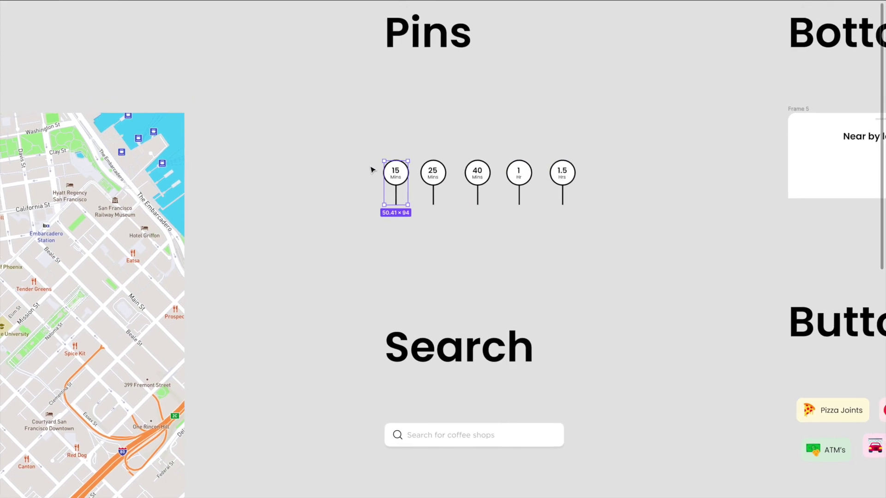
{"action": "scroll", "coordinate": [373, 169], "scroll_direction": "down", "scroll_amount": 4}
{"action": "scroll", "coordinate": [372, 170], "scroll_direction": "up", "scroll_amount": 2, "text": "ctrl"}
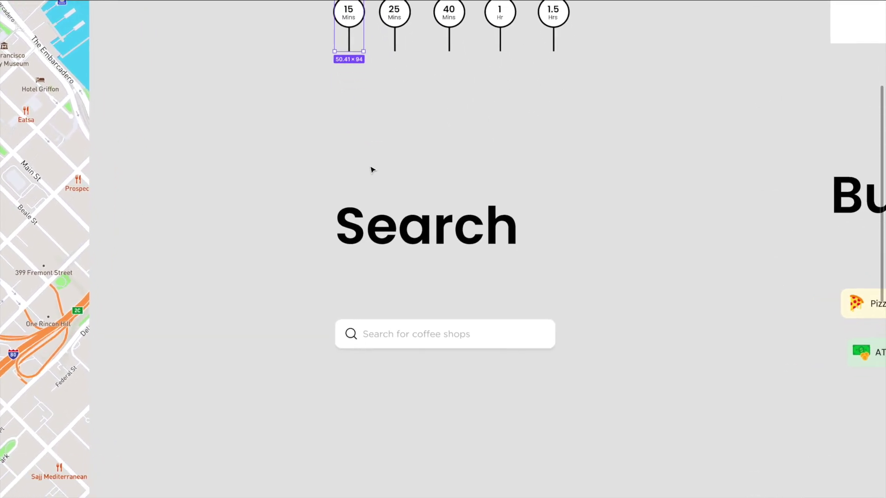
{"action": "scroll", "coordinate": [376, 208], "scroll_direction": "down", "scroll_amount": 2}
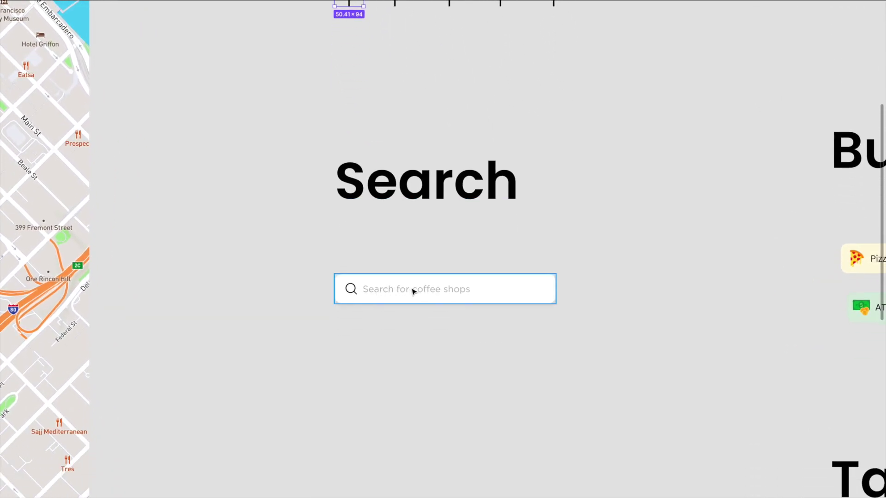
{"action": "scroll", "coordinate": [400, 290], "scroll_direction": "down", "scroll_amount": 3, "text": "ctrl"}
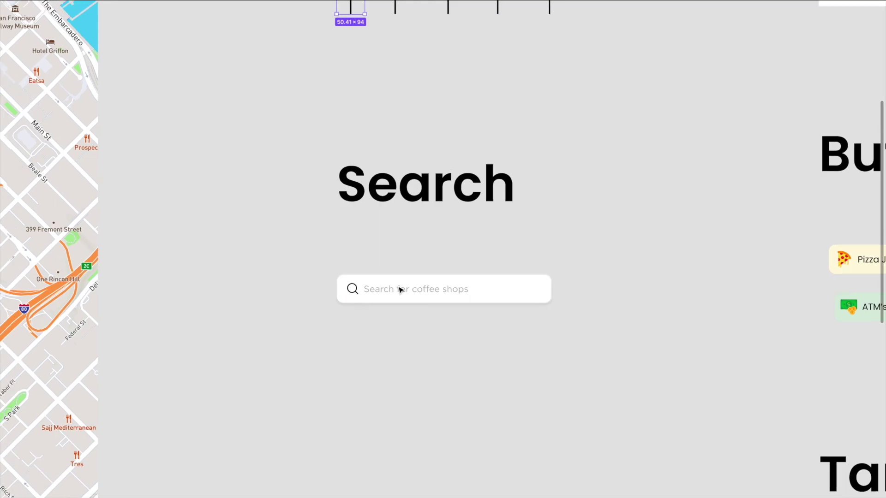
{"action": "scroll", "coordinate": [400, 289], "scroll_direction": "up", "scroll_amount": 3}
{"action": "scroll", "coordinate": [401, 290], "scroll_direction": "right", "scroll_amount": 5}
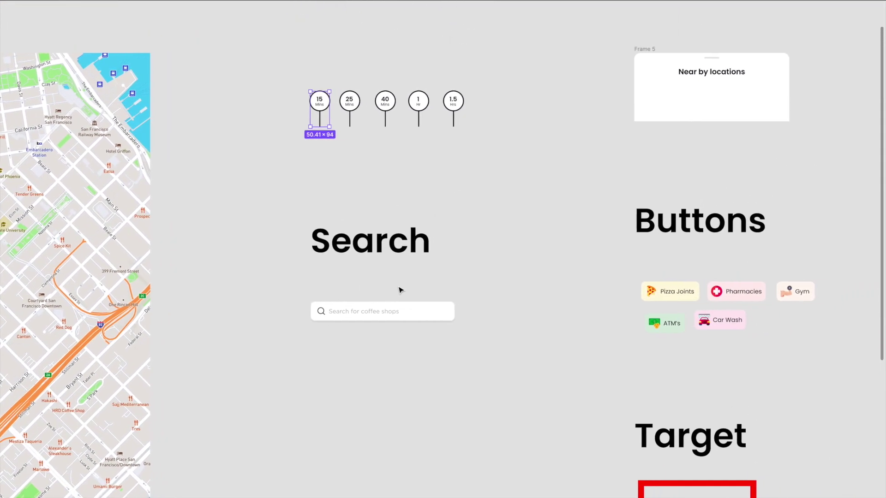
{"action": "scroll", "coordinate": [490, 228], "scroll_direction": "up", "scroll_amount": 5, "text": "ctrl"}
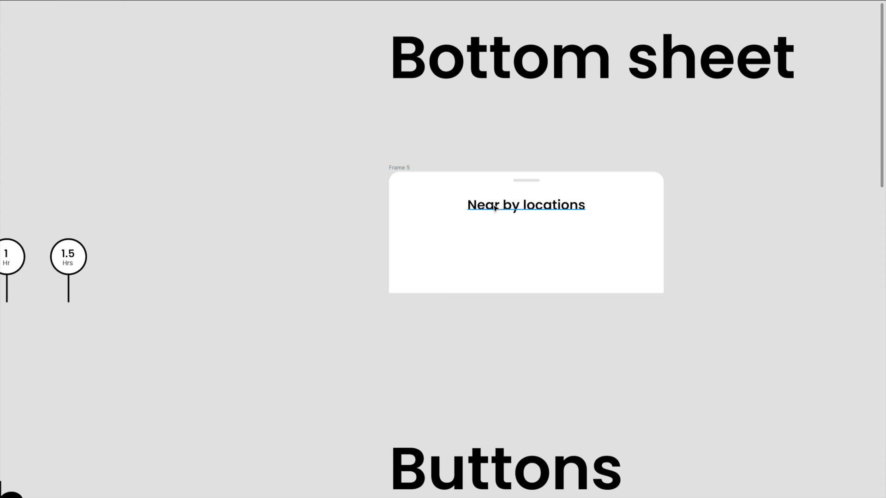
Inspect the Frame 5 bottom sheet, its category buttons and the Target square.
{"action": "left_click", "coordinate": [409, 169]}
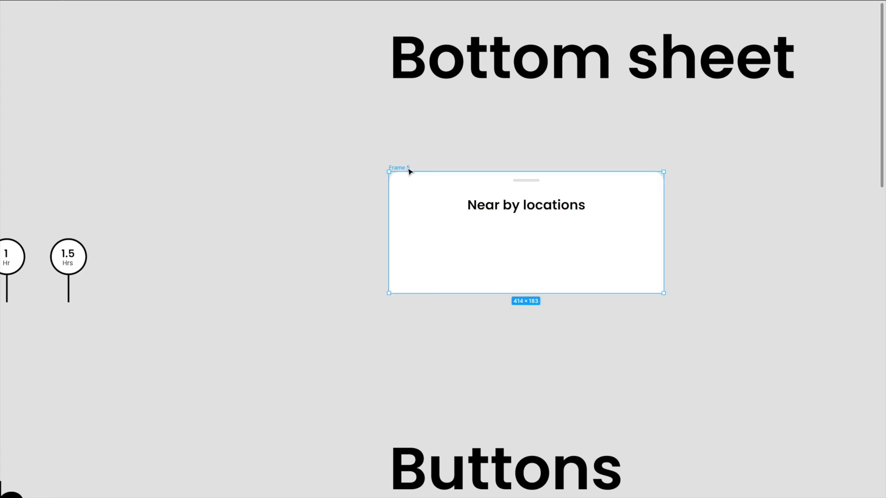
{"action": "scroll", "coordinate": [406, 169], "scroll_direction": "right", "scroll_amount": 1}
{"action": "scroll", "coordinate": [406, 168], "scroll_direction": "down", "scroll_amount": 2}
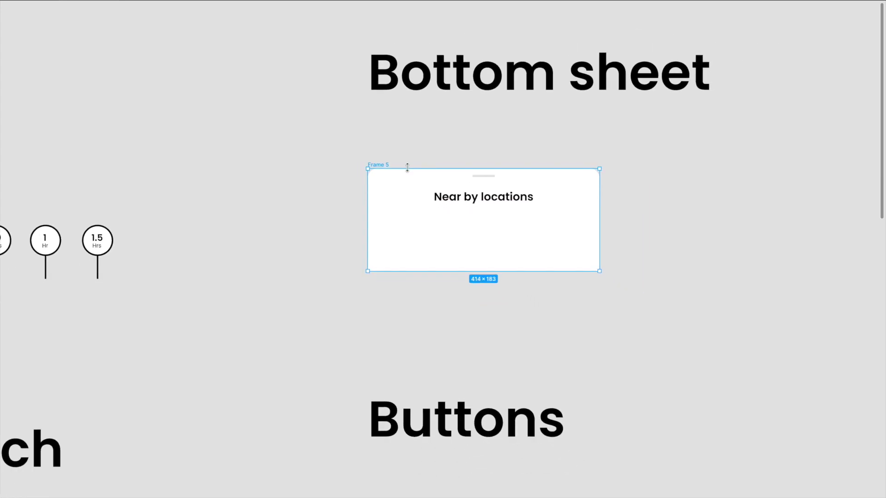
{"action": "scroll", "coordinate": [408, 169], "scroll_direction": "down", "scroll_amount": 5}
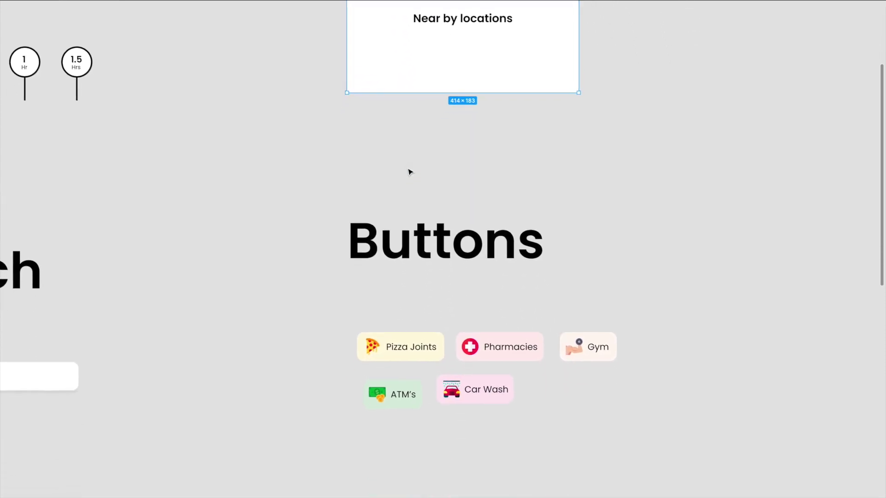
{"action": "scroll", "coordinate": [408, 172], "scroll_direction": "down", "scroll_amount": 2}
{"action": "scroll", "coordinate": [409, 173], "scroll_direction": "up", "scroll_amount": 2, "text": "ctrl"}
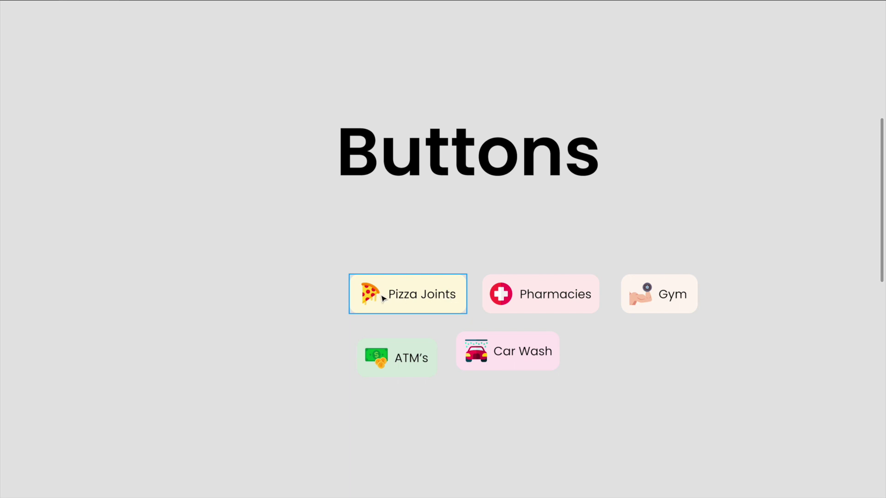
{"action": "scroll", "coordinate": [383, 298], "scroll_direction": "down", "scroll_amount": 10}
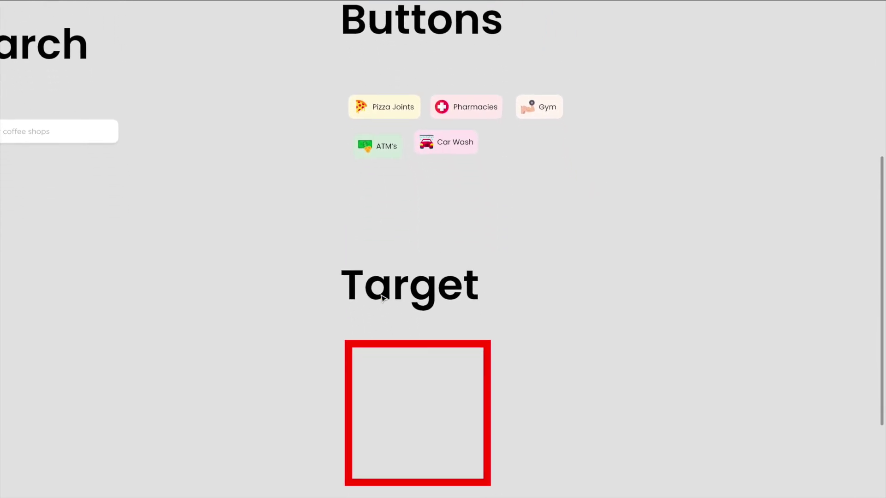
{"action": "scroll", "coordinate": [382, 298], "scroll_direction": "down", "scroll_amount": 1}
{"action": "key", "text": "ctrl+backslash"}
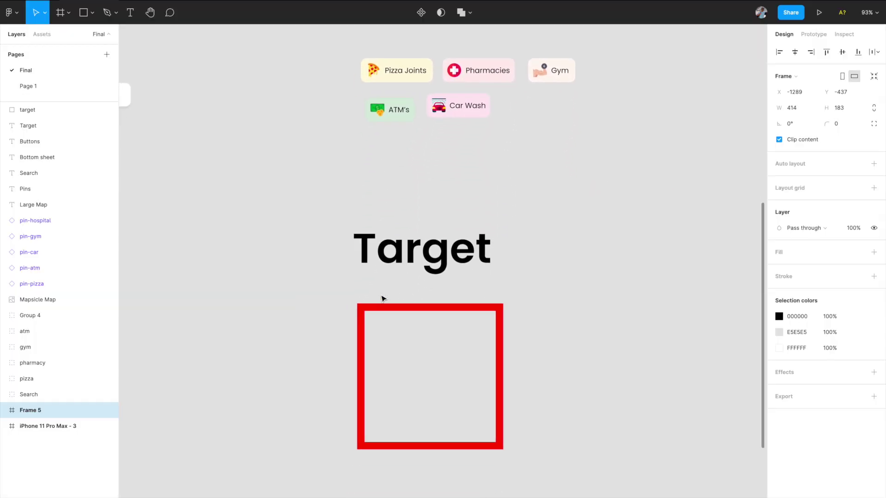
{"action": "scroll", "coordinate": [383, 295], "scroll_direction": "up", "scroll_amount": 2}
{"action": "left_click", "coordinate": [399, 317]}
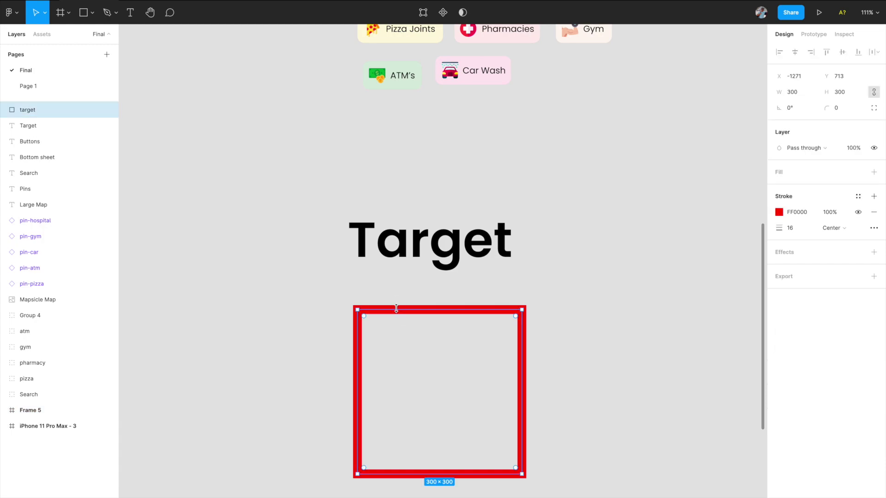
{"action": "scroll", "coordinate": [397, 310], "scroll_direction": "down", "scroll_amount": 2}
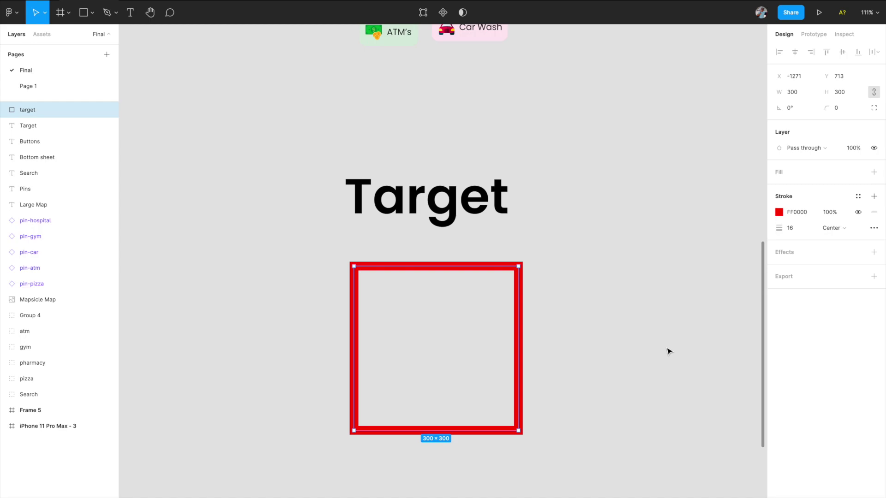
{"action": "scroll", "coordinate": [669, 352], "scroll_direction": "down", "scroll_amount": 5}
{"action": "scroll", "coordinate": [669, 352], "scroll_direction": "up", "scroll_amount": 4}
{"action": "scroll", "coordinate": [669, 352], "scroll_direction": "down", "scroll_amount": 1}
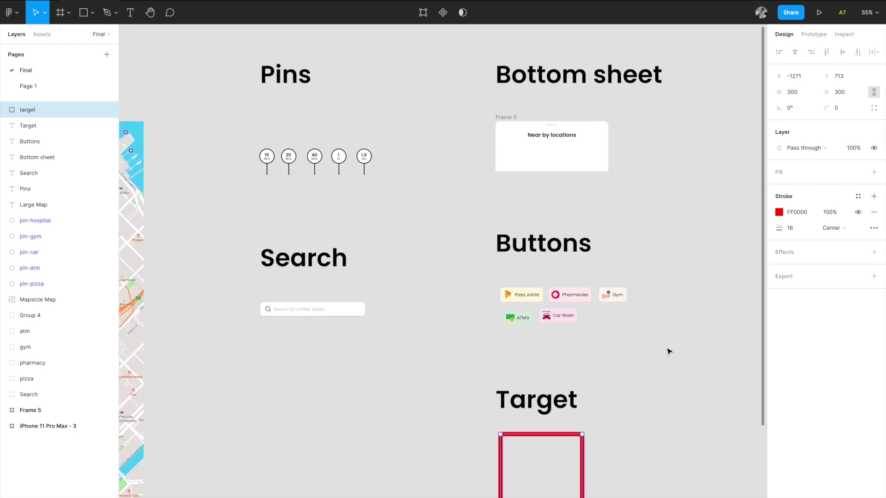
{"action": "scroll", "coordinate": [669, 352], "scroll_direction": "up", "scroll_amount": 2}
{"action": "scroll", "coordinate": [669, 352], "scroll_direction": "down", "scroll_amount": 5}
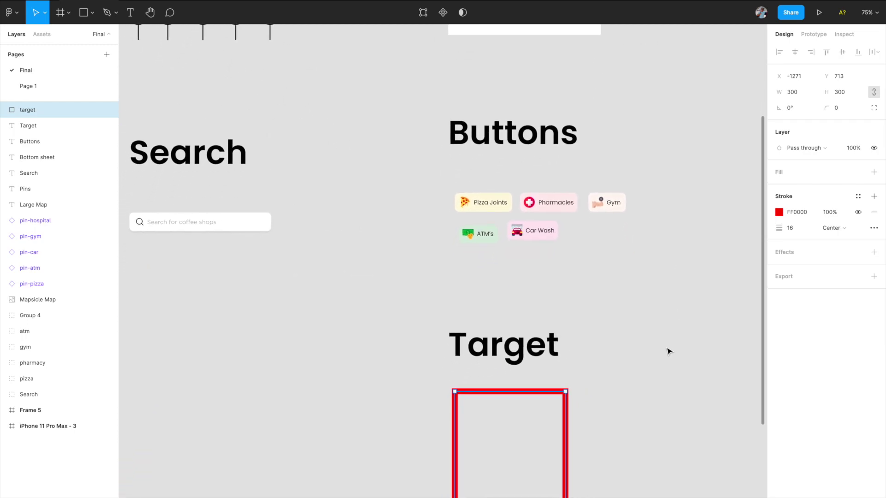
{"action": "scroll", "coordinate": [669, 352], "scroll_direction": "up", "scroll_amount": 2}
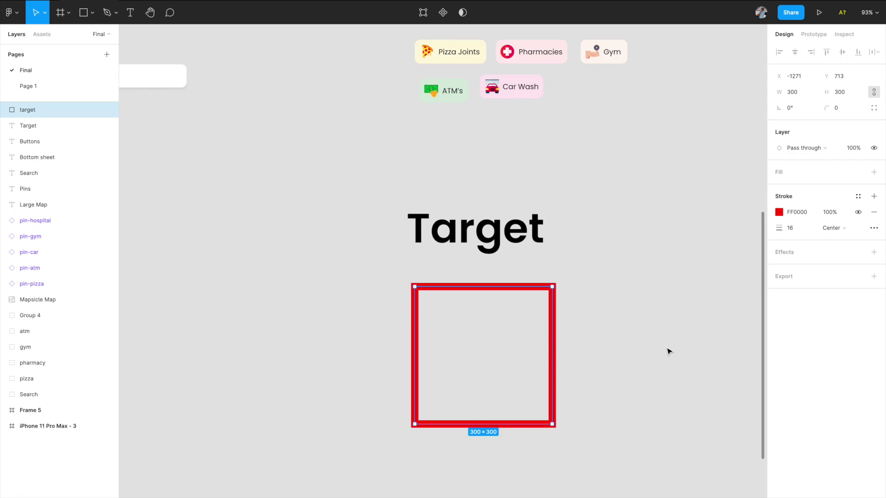
{"action": "left_click", "coordinate": [669, 352]}
{"action": "scroll", "coordinate": [669, 351], "scroll_direction": "down", "scroll_amount": 10}
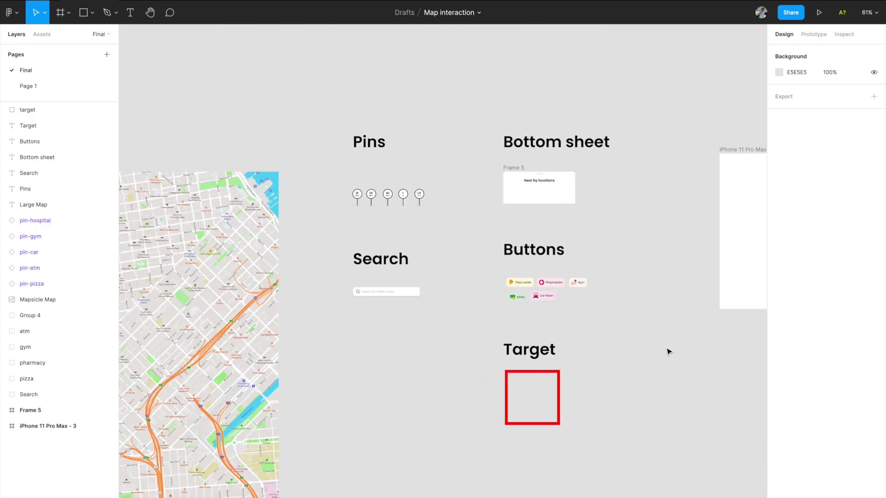
{"action": "scroll", "coordinate": [669, 351], "scroll_direction": "right", "scroll_amount": 3}
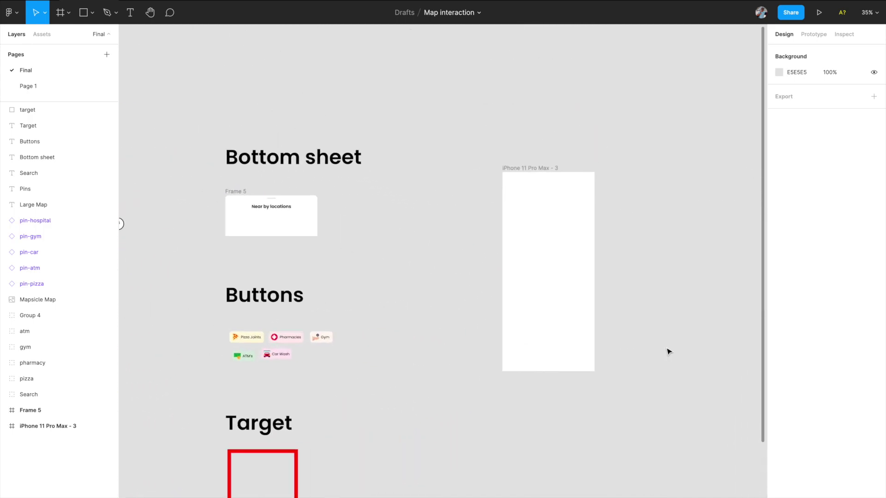
{"action": "left_click", "coordinate": [547, 169]}
{"action": "scroll", "coordinate": [546, 169], "scroll_direction": "up", "scroll_amount": 3}
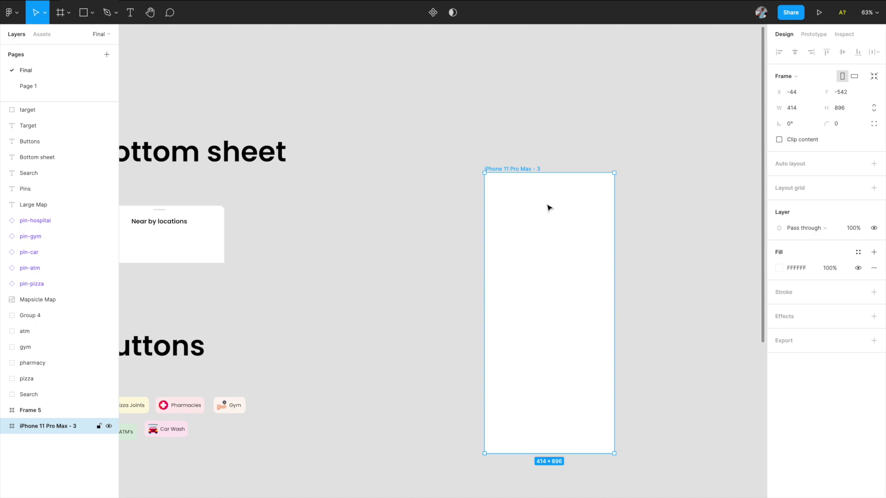
{"action": "scroll", "coordinate": [549, 208], "scroll_direction": "down", "scroll_amount": 4}
{"action": "scroll", "coordinate": [549, 208], "scroll_direction": "down", "scroll_amount": 3}
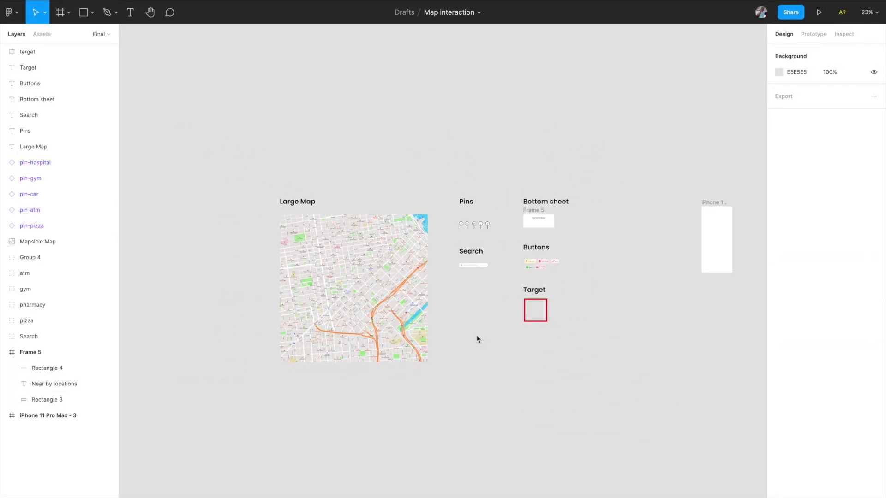
Move the Mapsicle Map image into the iPhone 11 Pro Max - 3 frame and center it.
{"action": "left_click", "coordinate": [326, 259]}
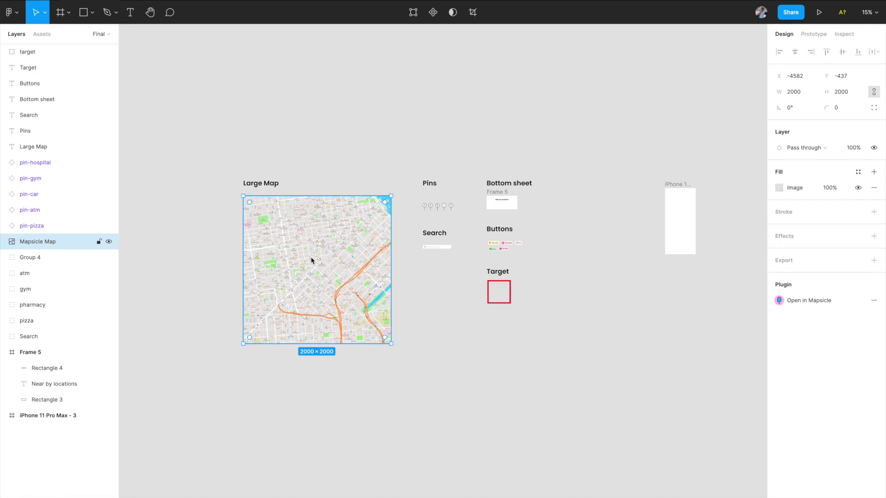
{"action": "left_click_drag", "start_coordinate": [309, 258], "coordinate": [675, 213]}
{"action": "scroll", "coordinate": [675, 212], "scroll_direction": "right", "scroll_amount": 5}
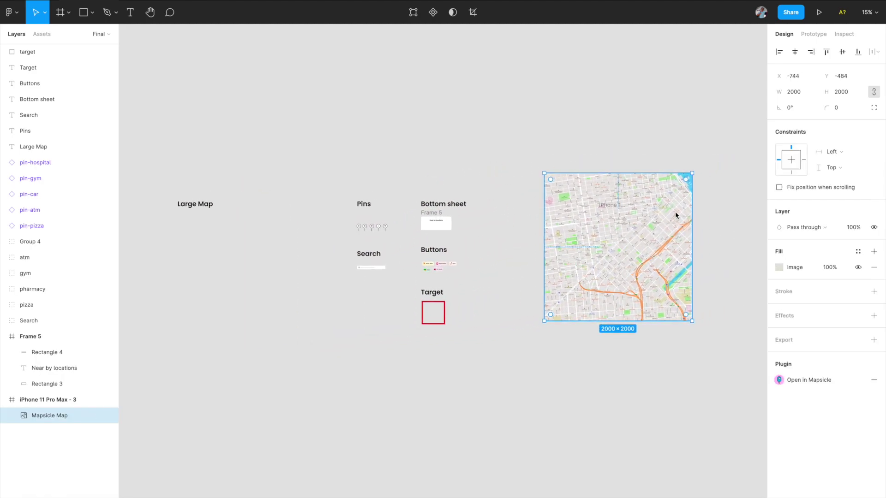
{"action": "scroll", "coordinate": [674, 212], "scroll_direction": "up", "scroll_amount": 3}
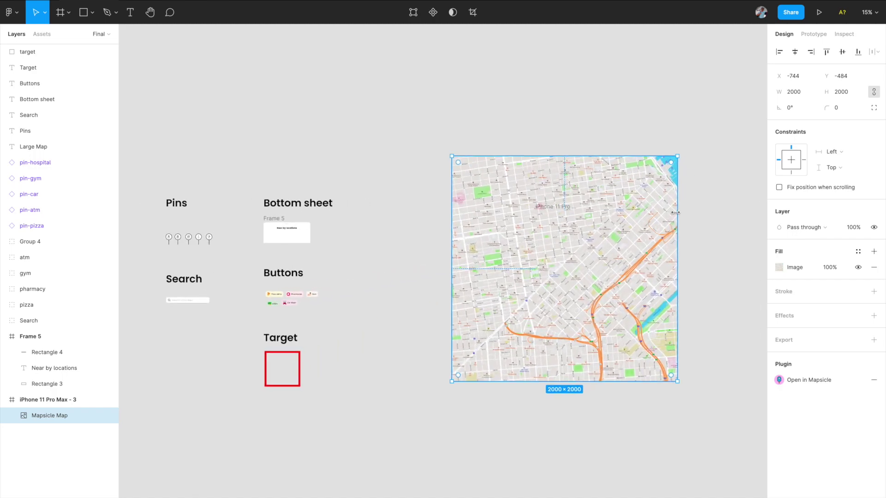
{"action": "left_click", "coordinate": [795, 52]}
{"action": "left_click", "coordinate": [839, 54]}
{"action": "scroll", "coordinate": [652, 253], "scroll_direction": "down", "scroll_amount": 2}
Toggle Clip content on the iPhone 11 Pro Max - 3 frame holding the map.
{"action": "left_click", "coordinate": [57, 400]}
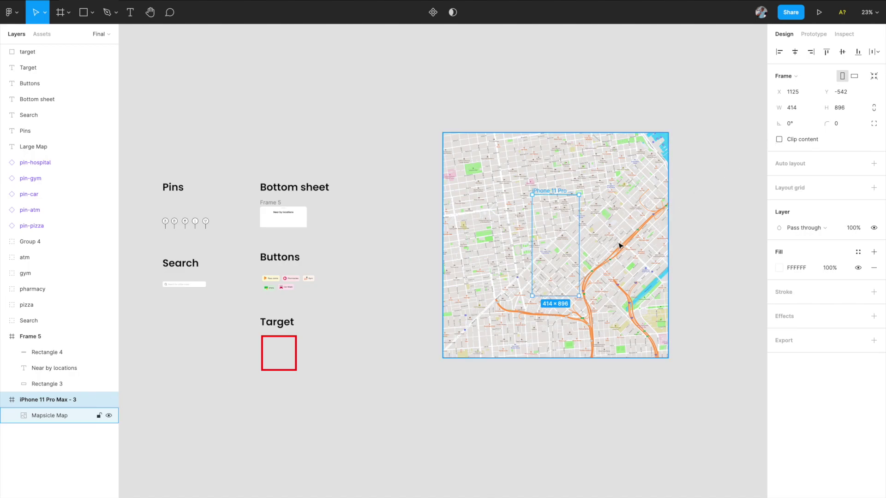
{"action": "left_click", "coordinate": [780, 141]}
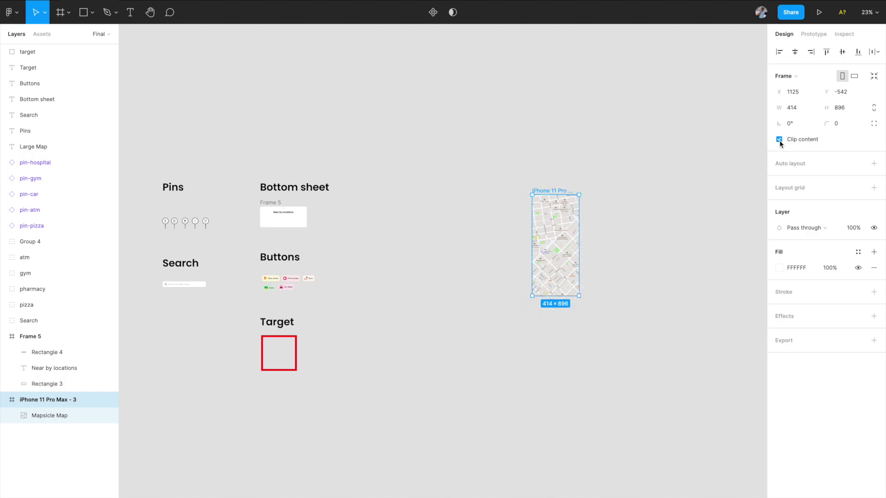
{"action": "scroll", "coordinate": [680, 249], "scroll_direction": "up", "scroll_amount": 3}
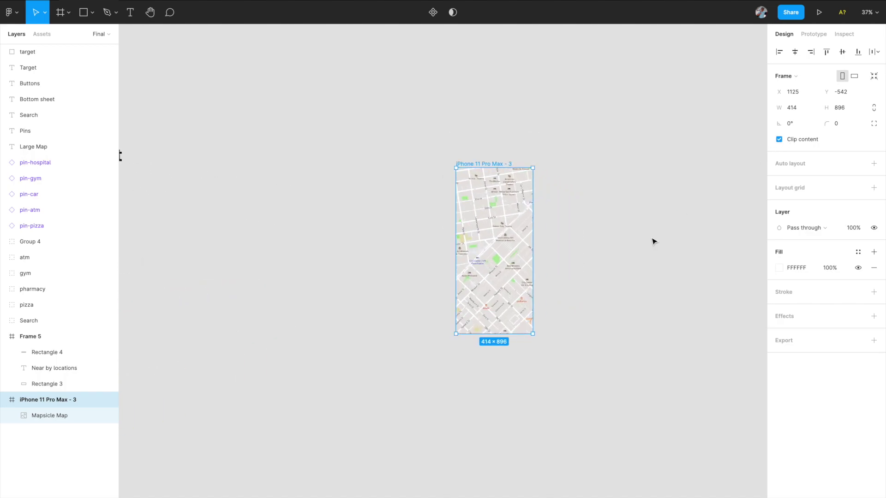
{"action": "scroll", "coordinate": [654, 241], "scroll_direction": "up", "scroll_amount": 3}
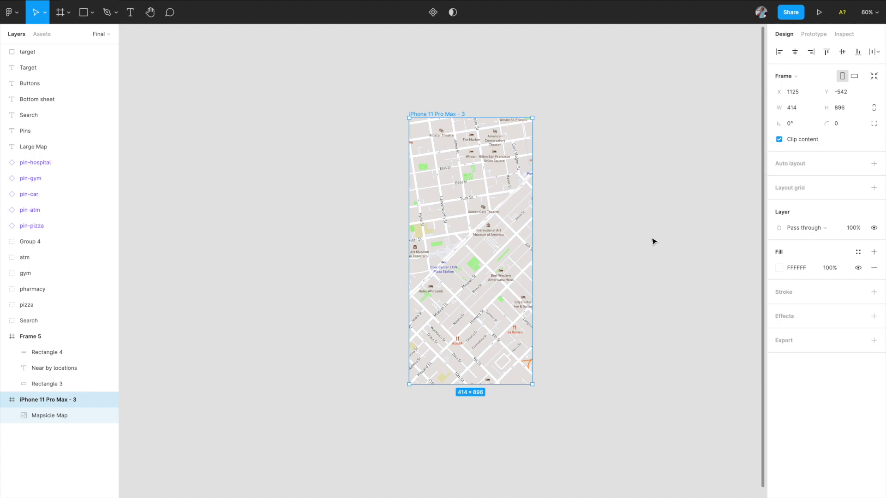
{"action": "scroll", "coordinate": [641, 196], "scroll_direction": "left", "scroll_amount": 2}
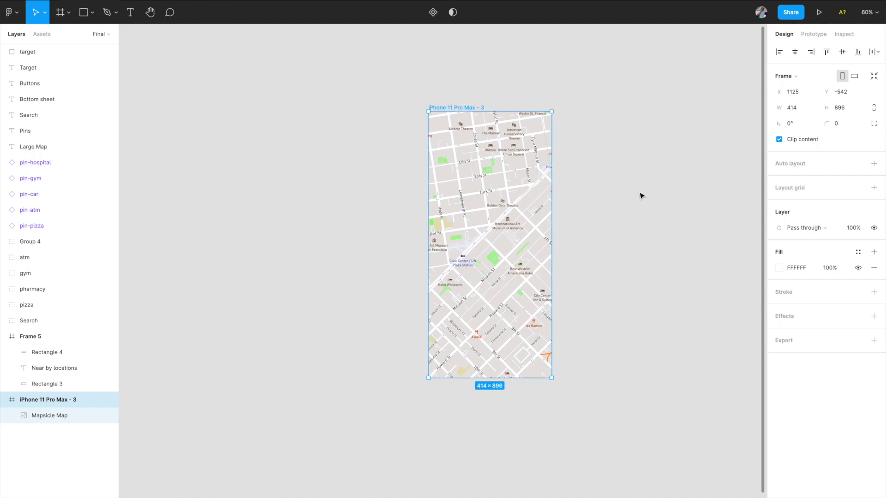
Turn off Clip content so the whole map shows beyond the phone frame.
{"action": "left_click", "coordinate": [779, 140]}
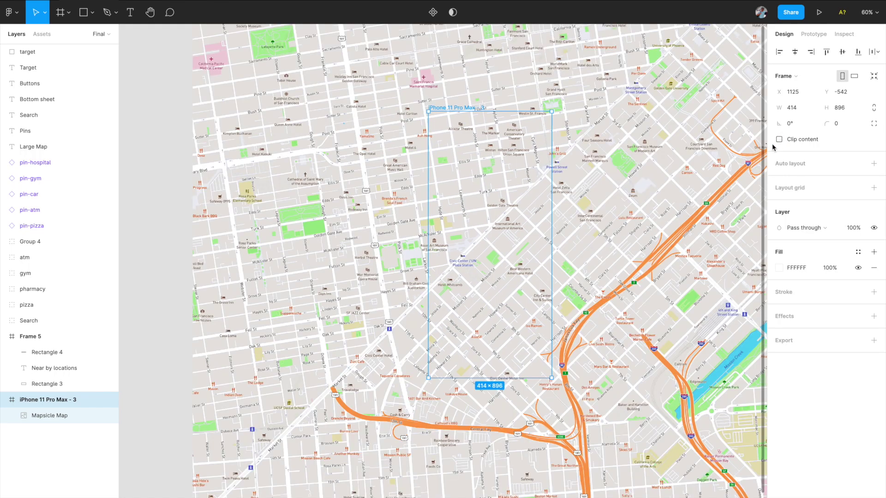
{"action": "scroll", "coordinate": [638, 259], "scroll_direction": "down", "scroll_amount": 5}
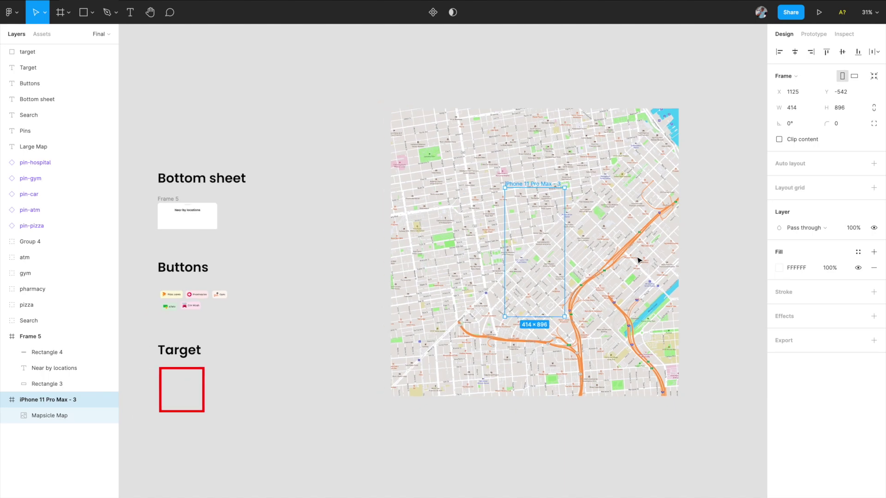
{"action": "scroll", "coordinate": [639, 259], "scroll_direction": "down", "scroll_amount": 2}
{"action": "scroll", "coordinate": [302, 287], "scroll_direction": "up", "scroll_amount": 3}
{"action": "scroll", "coordinate": [303, 287], "scroll_direction": "up", "scroll_amount": 4}
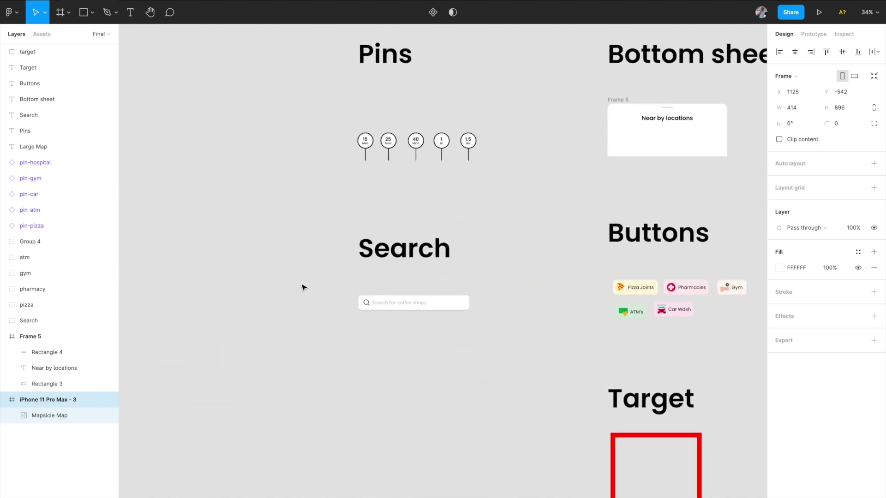
{"action": "scroll", "coordinate": [302, 287], "scroll_direction": "up", "scroll_amount": 2}
{"action": "scroll", "coordinate": [302, 287], "scroll_direction": "right", "scroll_amount": 2}
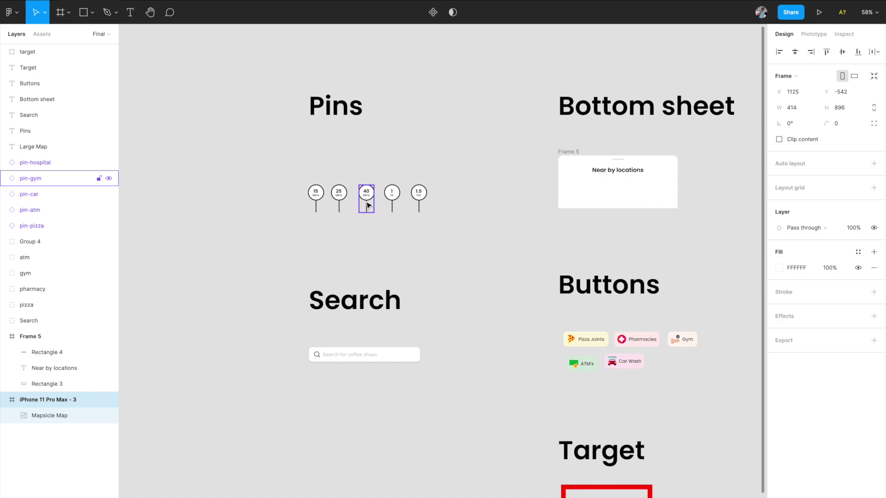
{"action": "scroll", "coordinate": [369, 205], "scroll_direction": "down", "scroll_amount": 4}
Drag pins from the Pins board onto separate spots on the map.
{"action": "left_click_drag", "start_coordinate": [311, 224], "coordinate": [547, 190]}
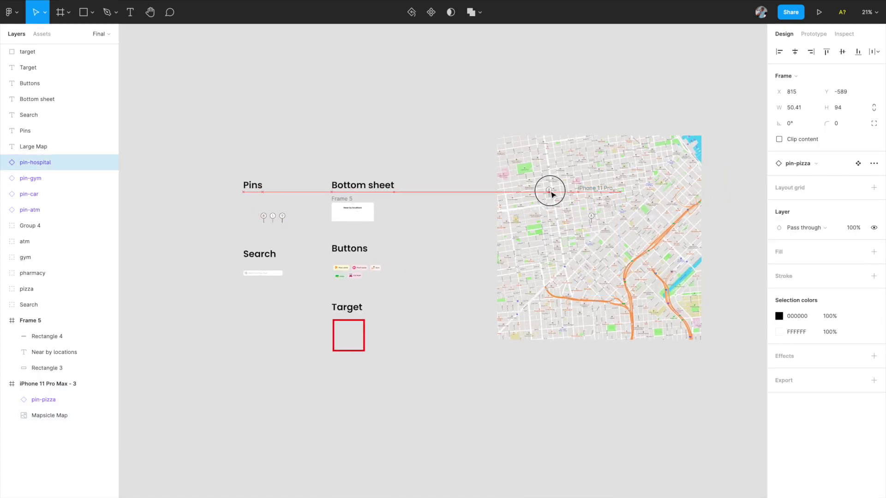
{"action": "scroll", "coordinate": [315, 225], "scroll_direction": "up", "scroll_amount": 2}
{"action": "scroll", "coordinate": [200, 223], "scroll_direction": "down", "scroll_amount": 2}
{"action": "left_click_drag", "start_coordinate": [190, 224], "coordinate": [573, 237]}
{"action": "scroll", "coordinate": [573, 238], "scroll_direction": "up", "scroll_amount": 3}
{"action": "left_click", "coordinate": [708, 208]}
Select the 15, 25, 40, 1.5 and 1 pins together with the Mapsicle Map layer.
{"action": "scroll", "coordinate": [708, 207], "scroll_direction": "up", "scroll_amount": 5}
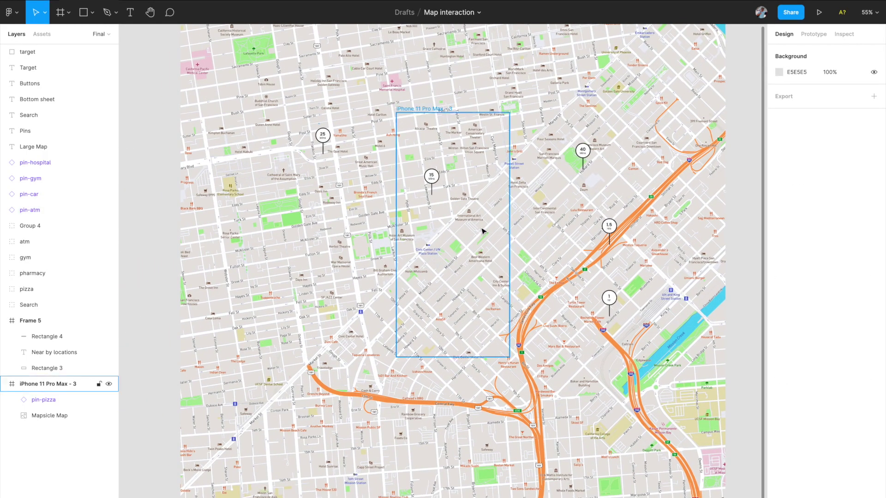
{"action": "left_click", "coordinate": [434, 191]}
{"action": "left_click", "coordinate": [323, 141], "text": "shift"}
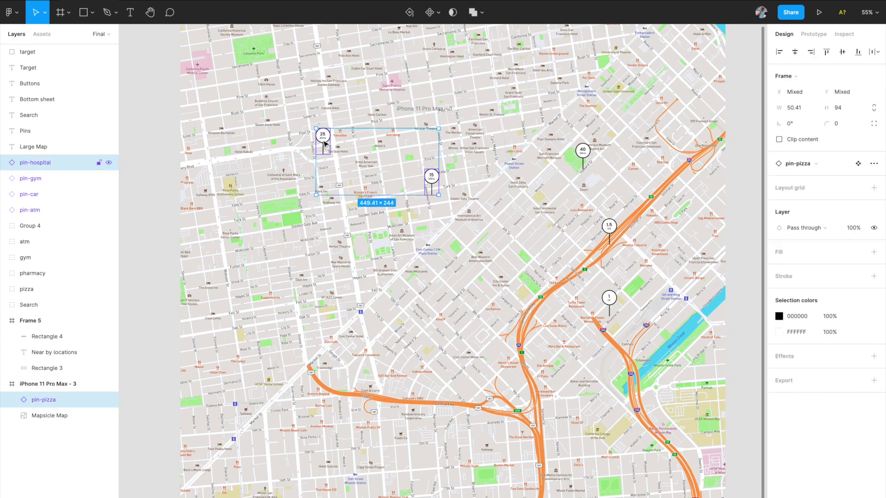
{"action": "left_click", "coordinate": [583, 154], "text": "shift"}
{"action": "left_click", "coordinate": [609, 229], "text": "shift"}
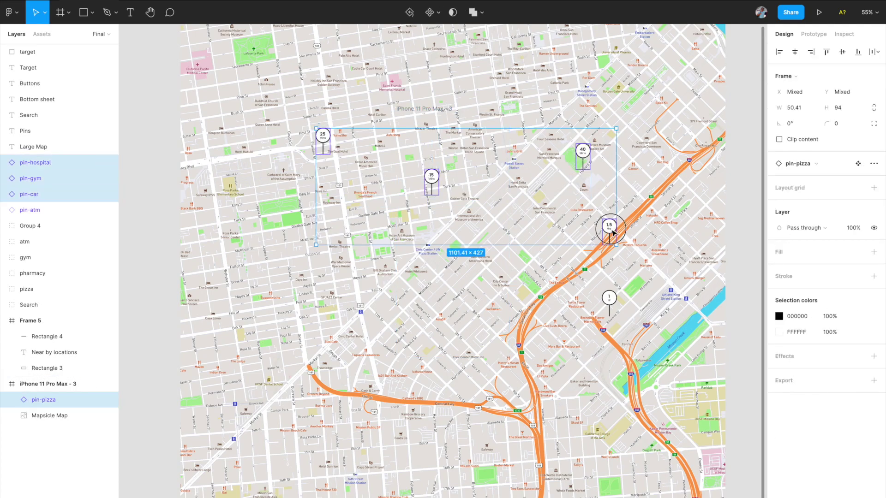
{"action": "left_click", "coordinate": [610, 305], "text": "shift"}
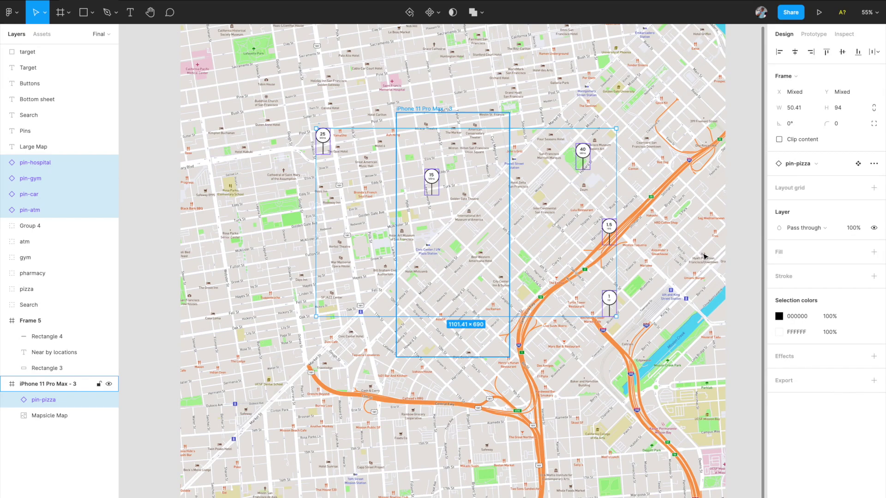
{"action": "left_click", "coordinate": [58, 415], "text": "shift"}
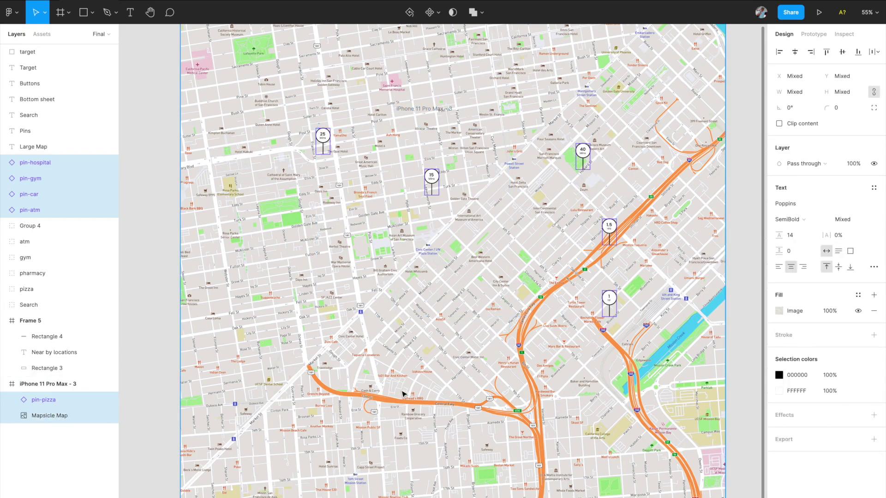
{"action": "scroll", "coordinate": [402, 395], "scroll_direction": "down", "scroll_amount": 3}
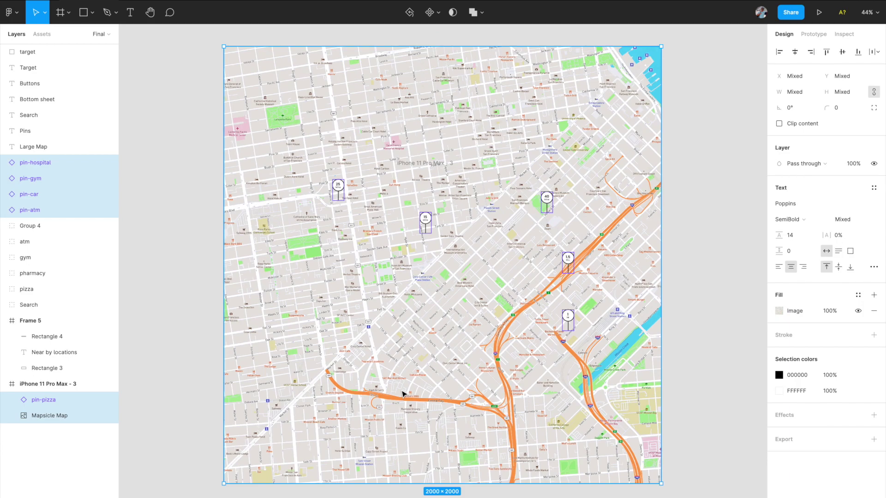
Frame the pins and map, nest the frame in iPhone 11 Pro Max - 3, and rename it 'map'.
{"action": "key", "text": "ctrl+alt+g"}
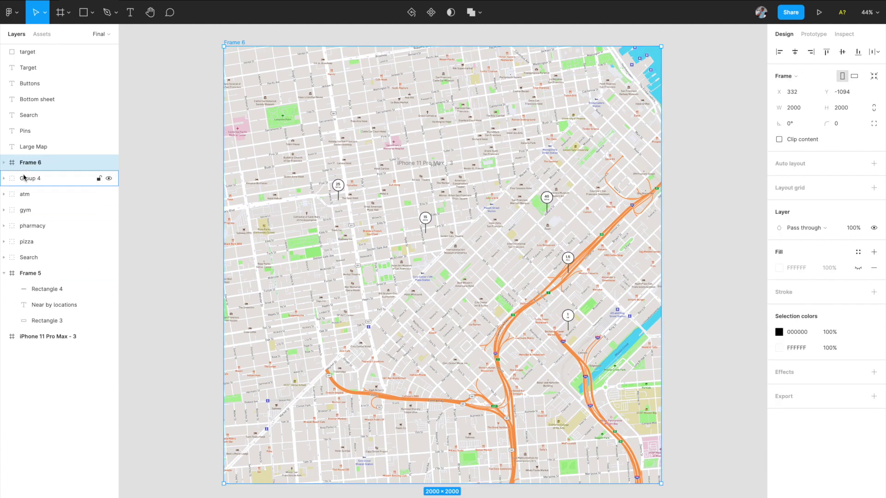
{"action": "left_click_drag", "start_coordinate": [29, 163], "coordinate": [38, 323]}
{"action": "double_click", "coordinate": [45, 337]}
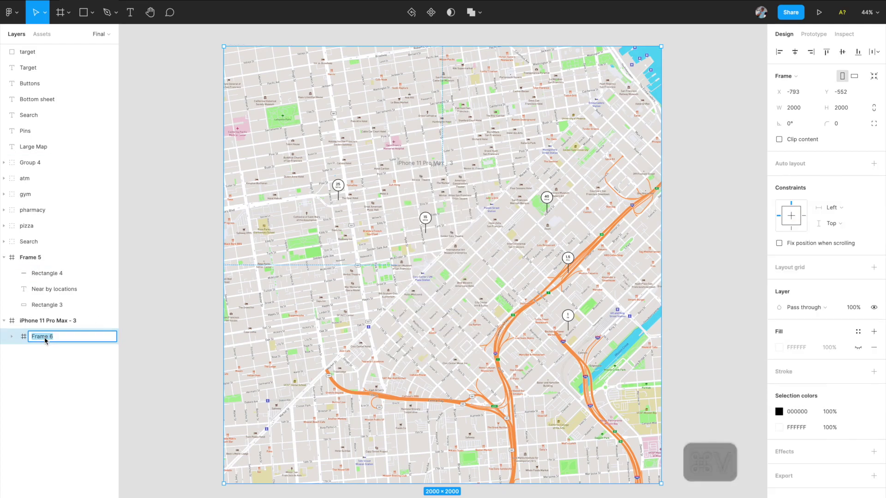
{"action": "type", "text": "map"}
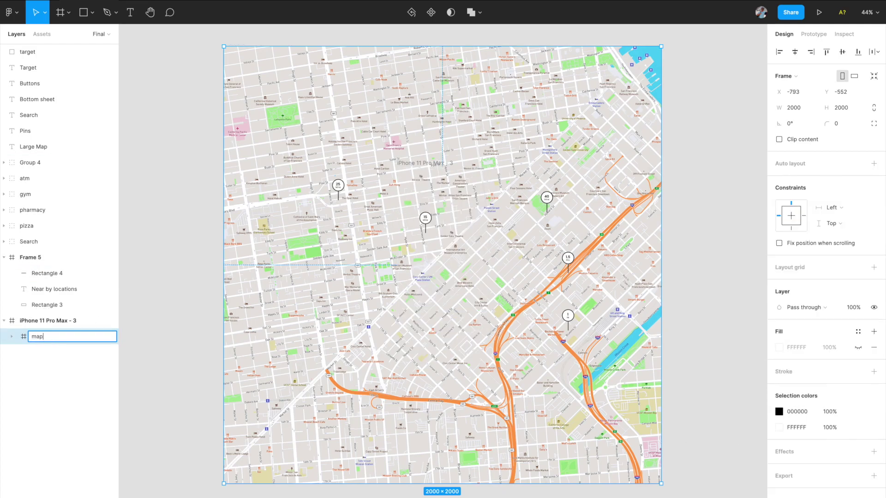
{"action": "key", "text": "Return"}
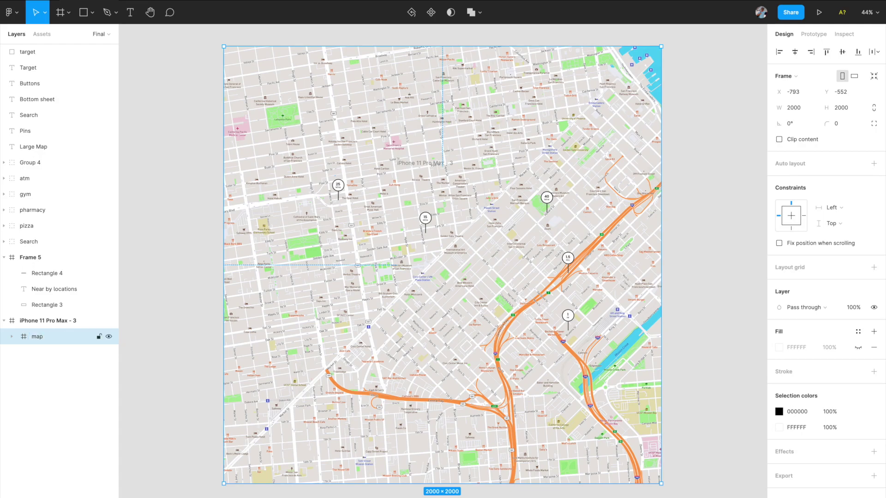
{"action": "left_click", "coordinate": [11, 337]}
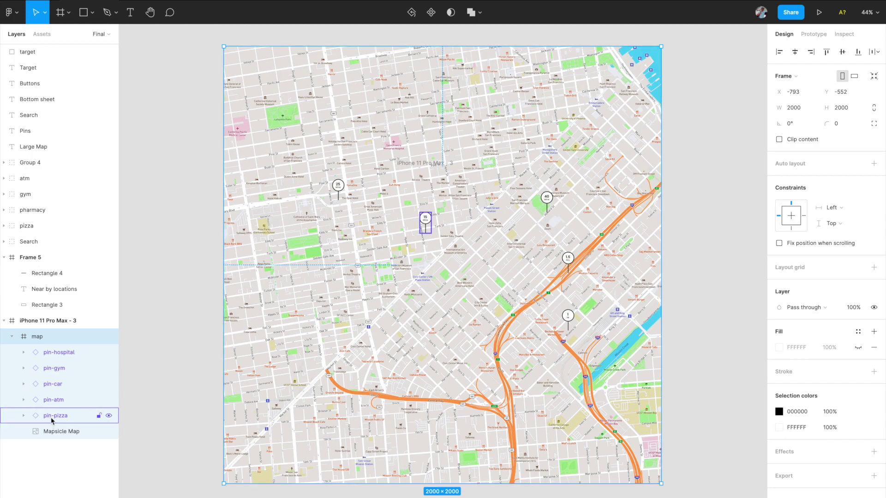
Pan around the canvas to inspect the 2000×2000 map frame and its contents.
{"action": "scroll", "coordinate": [235, 326], "scroll_direction": "down", "scroll_amount": 3}
{"action": "scroll", "coordinate": [236, 326], "scroll_direction": "left", "scroll_amount": 3}
{"action": "scroll", "coordinate": [318, 261], "scroll_direction": "up", "scroll_amount": 5}
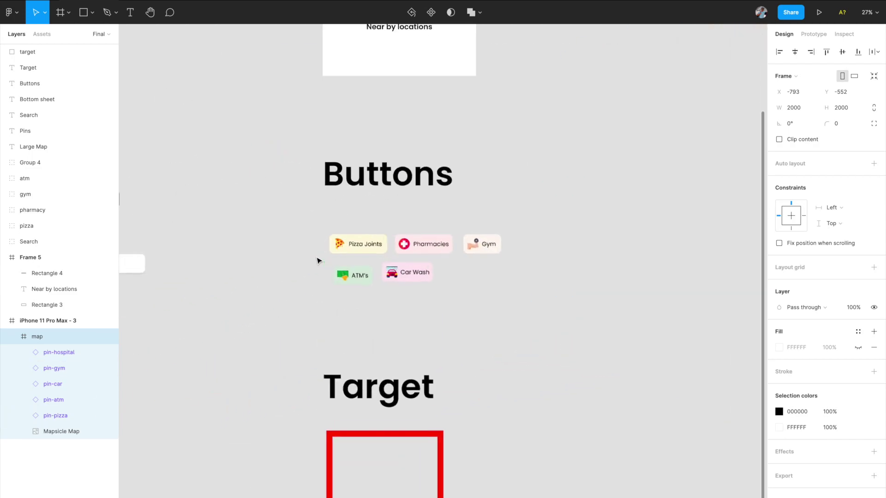
{"action": "scroll", "coordinate": [433, 276], "scroll_direction": "right", "scroll_amount": 3}
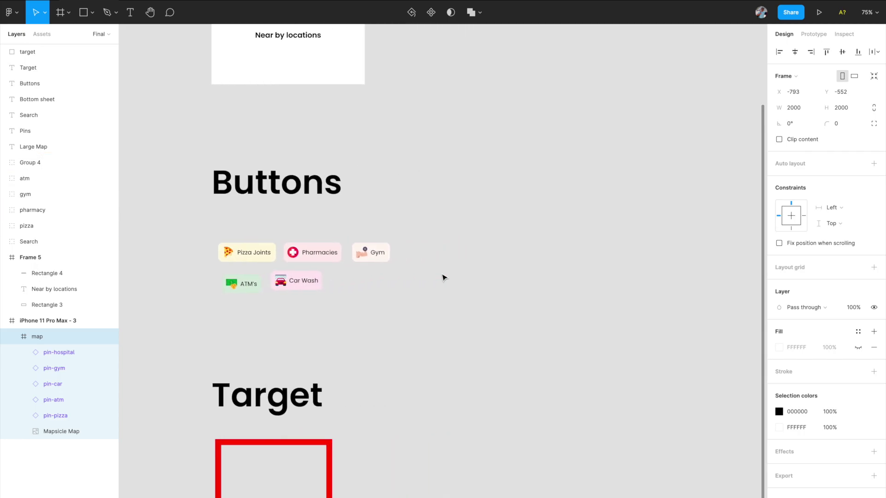
{"action": "scroll", "coordinate": [443, 278], "scroll_direction": "down", "scroll_amount": 5}
{"action": "scroll", "coordinate": [697, 111], "scroll_direction": "up", "scroll_amount": 5}
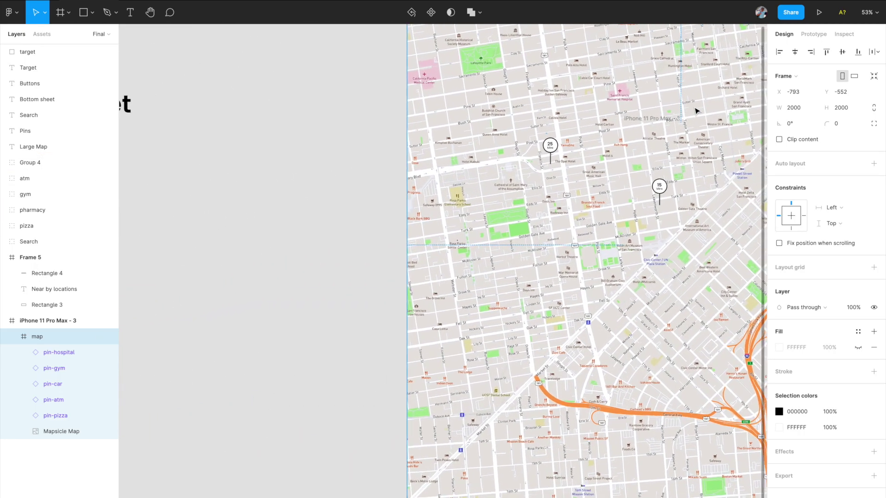
{"action": "scroll", "coordinate": [697, 111], "scroll_direction": "up", "scroll_amount": 3}
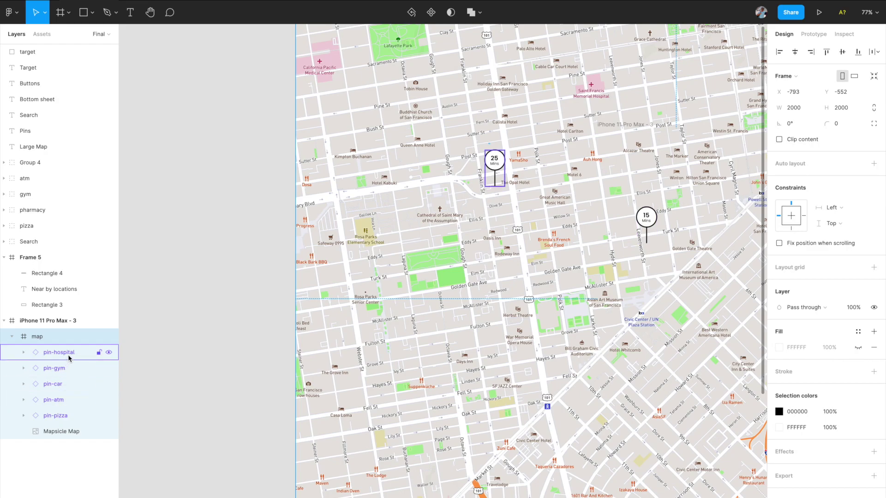
{"action": "scroll", "coordinate": [222, 326], "scroll_direction": "down", "scroll_amount": 5}
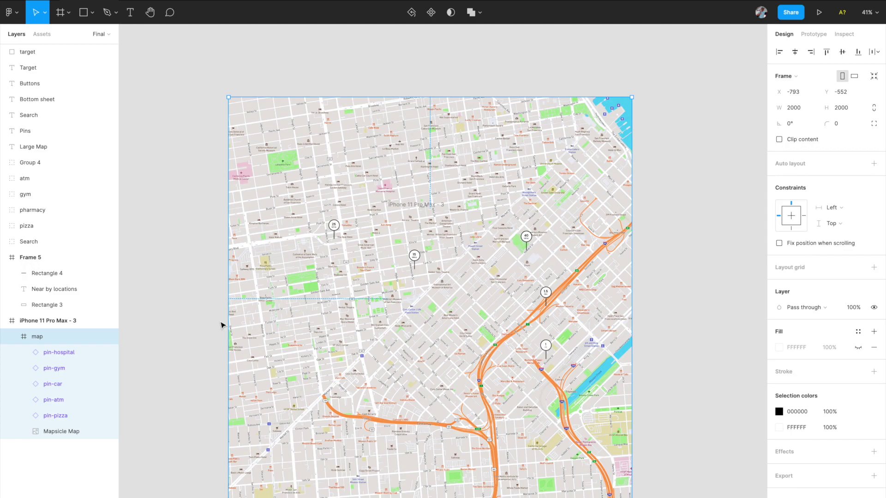
{"action": "scroll", "coordinate": [222, 326], "scroll_direction": "down", "scroll_amount": 1}
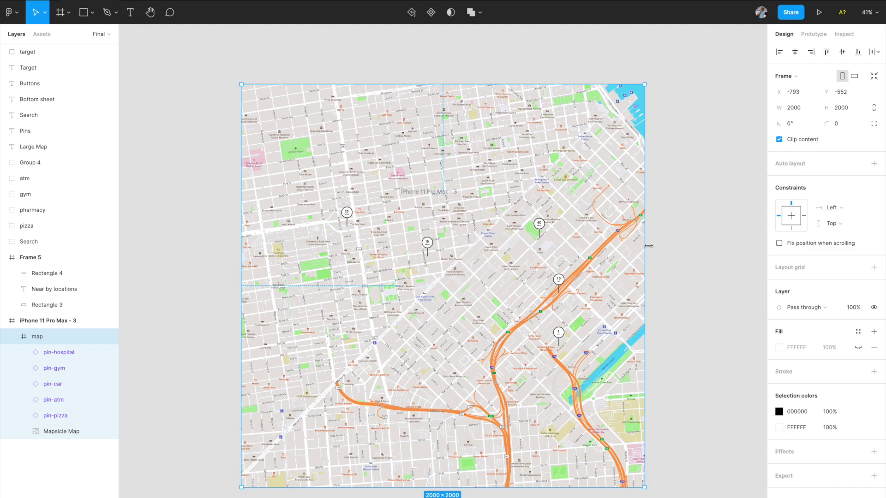
Trim the map frame's right, top, left and bottom edges to fit the 414×896 phone screen.
{"action": "left_click_drag", "start_coordinate": [647, 245], "coordinate": [485, 258]}
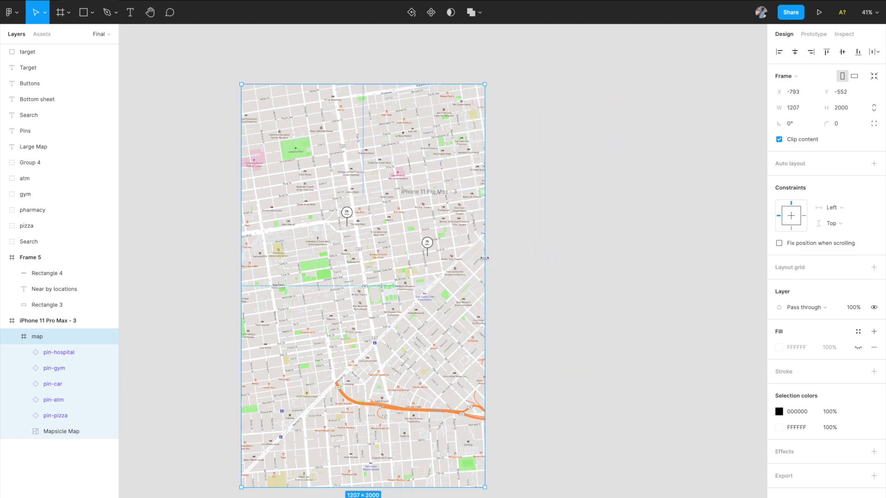
{"action": "left_click_drag", "start_coordinate": [433, 84], "coordinate": [437, 196]}
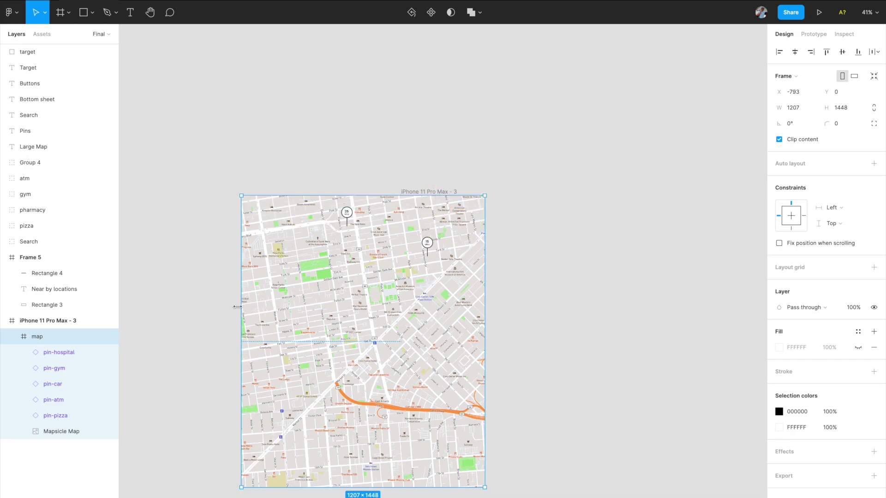
{"action": "left_click_drag", "start_coordinate": [240, 308], "coordinate": [402, 299]}
{"action": "scroll", "coordinate": [402, 299], "scroll_direction": "down", "scroll_amount": 1}
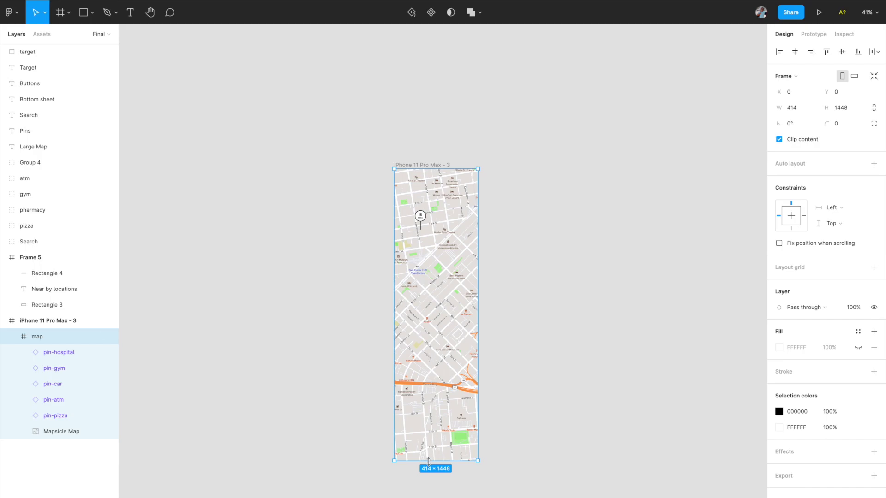
{"action": "left_click_drag", "start_coordinate": [428, 460], "coordinate": [428, 349]}
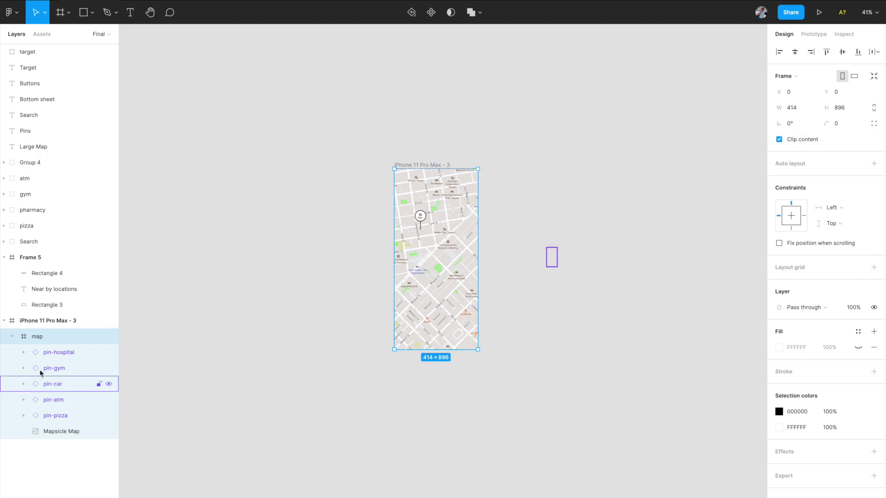
Toggle Clip content off and back on so the map is cropped to the phone-sized frame.
{"action": "left_click", "coordinate": [779, 139]}
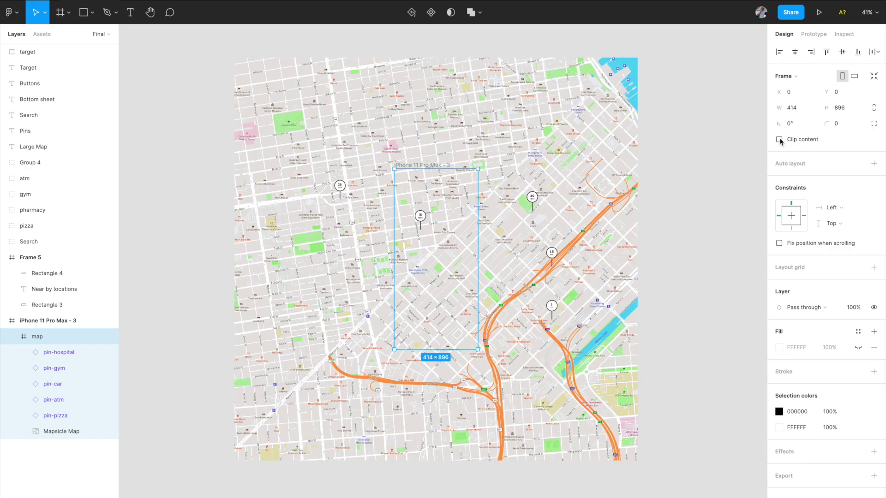
{"action": "left_click", "coordinate": [780, 140]}
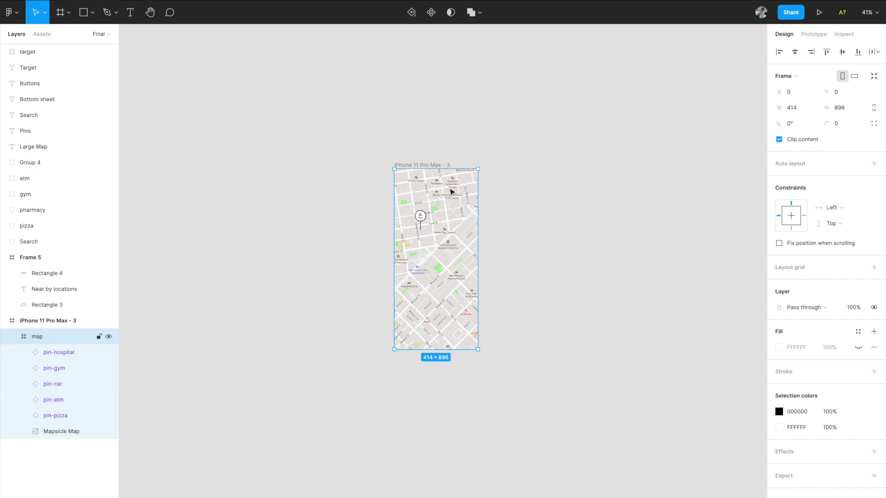
{"action": "left_click", "coordinate": [814, 35]}
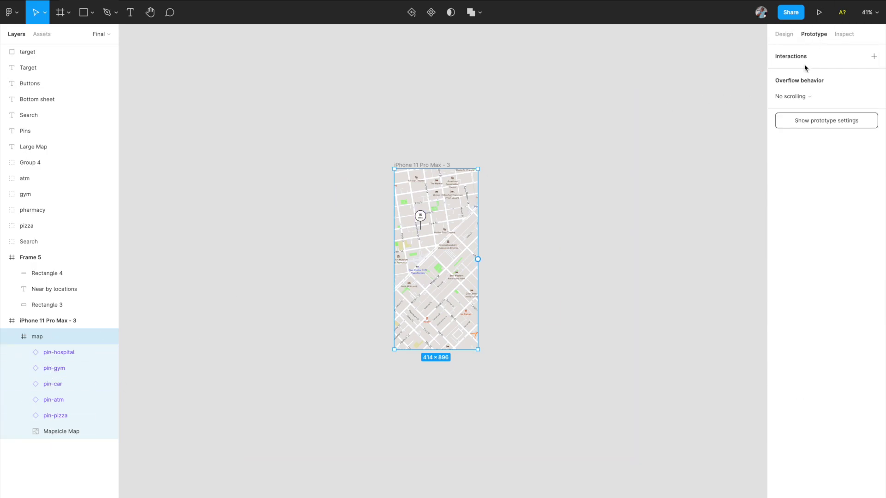
Set overflow behavior to Horizontal and vertical scrolling, then preview the prototype in Present mode.
{"action": "left_click", "coordinate": [790, 97]}
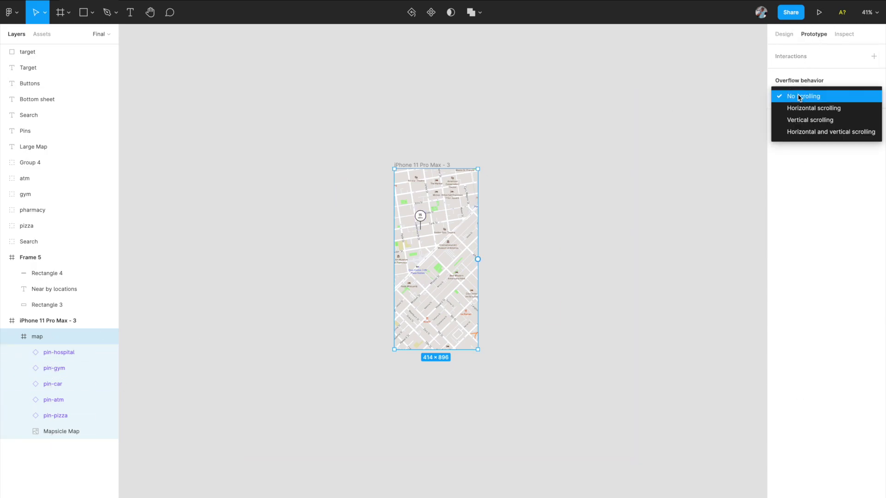
{"action": "left_click", "coordinate": [803, 134]}
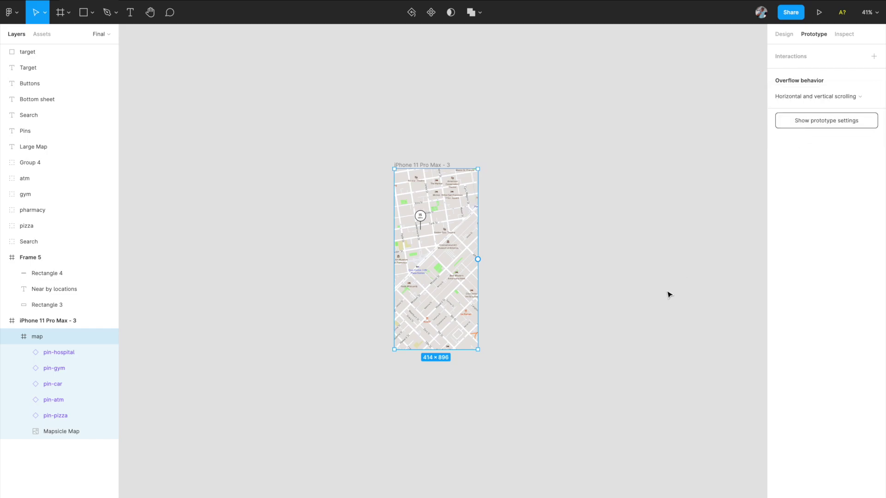
{"action": "left_click", "coordinate": [817, 16]}
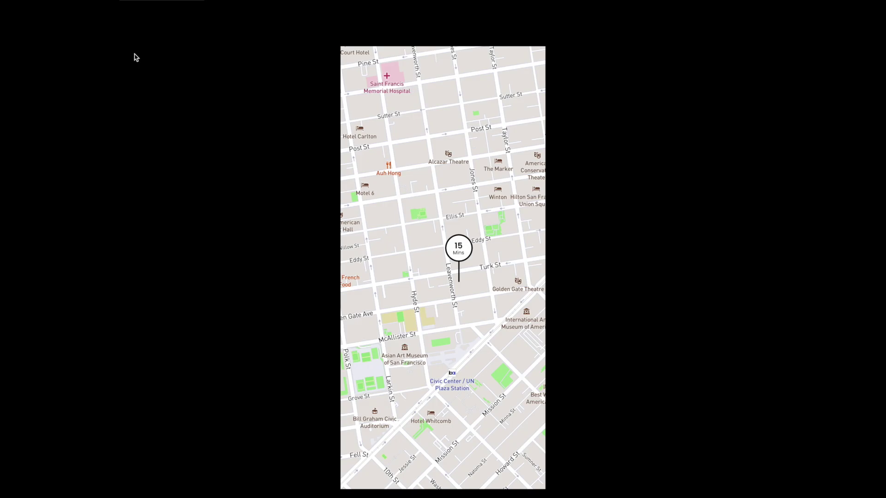
Exit the presentation, clear the selection and zoom out to fit all page content.
{"action": "key", "text": "Escape"}
{"action": "left_click", "coordinate": [350, 184]}
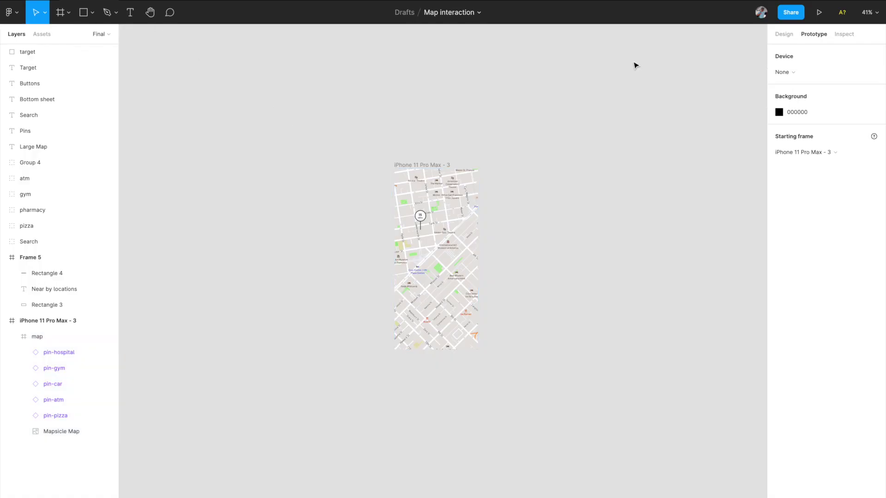
{"action": "left_click", "coordinate": [783, 34]}
{"action": "key", "text": "shift+1"}
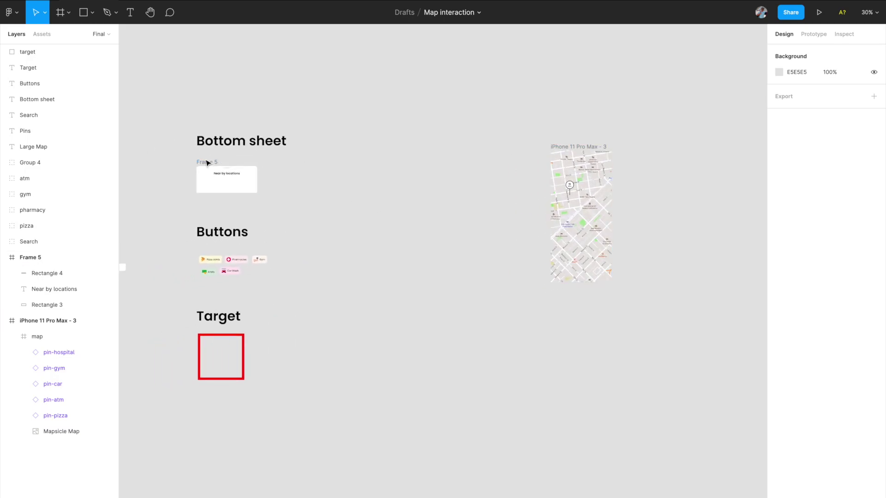
{"action": "scroll", "coordinate": [228, 189], "scroll_direction": "left", "scroll_amount": 3}
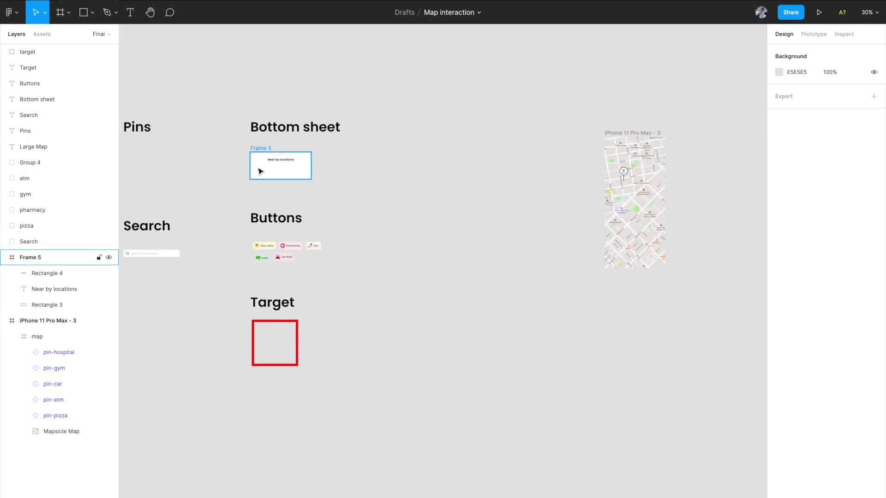
{"action": "scroll", "coordinate": [530, 152], "scroll_direction": "right", "scroll_amount": 3}
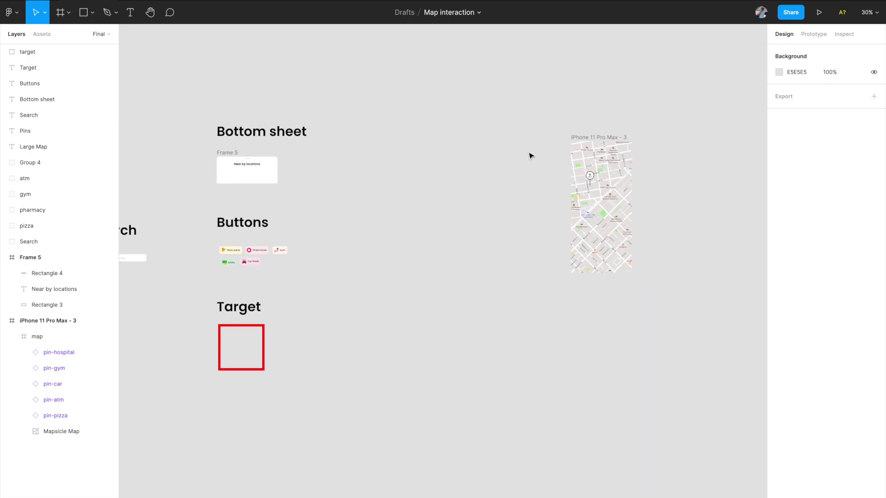
{"action": "scroll", "coordinate": [530, 156], "scroll_direction": "right", "scroll_amount": 3}
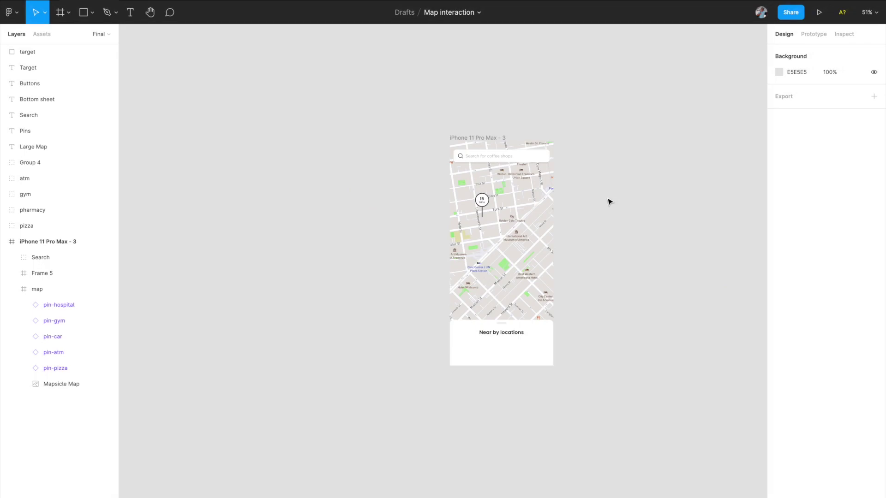
{"action": "scroll", "coordinate": [609, 201], "scroll_direction": "up", "scroll_amount": 3}
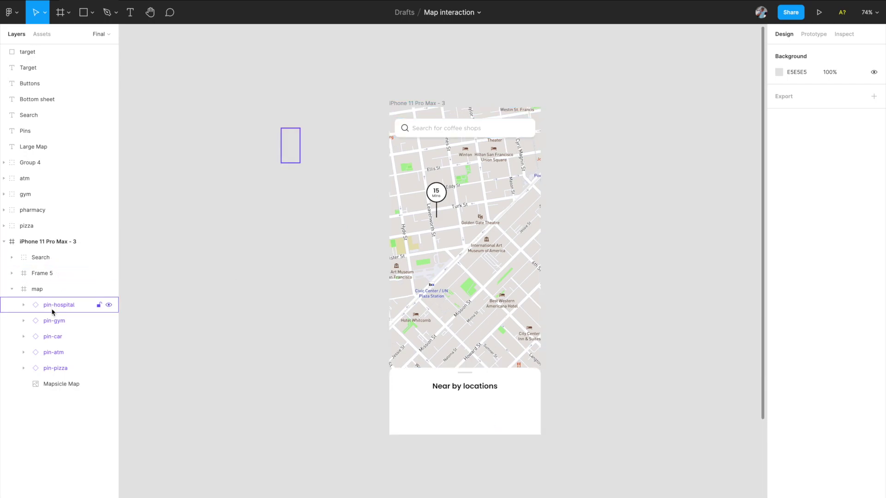
Rename the Frame 5 layer inside the phone frame to 'bottom sheet'.
{"action": "left_click", "coordinate": [12, 289]}
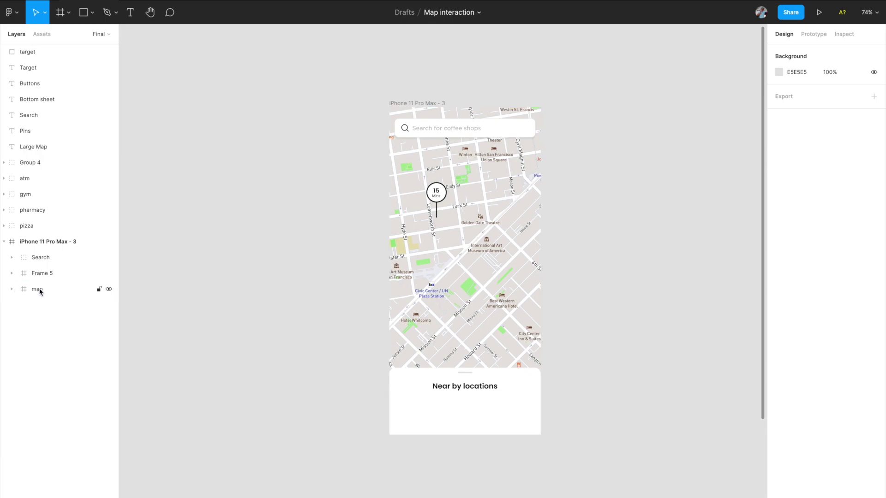
{"action": "left_click", "coordinate": [41, 273]}
{"action": "double_click", "coordinate": [42, 274]}
{"action": "type", "text": "botto"}
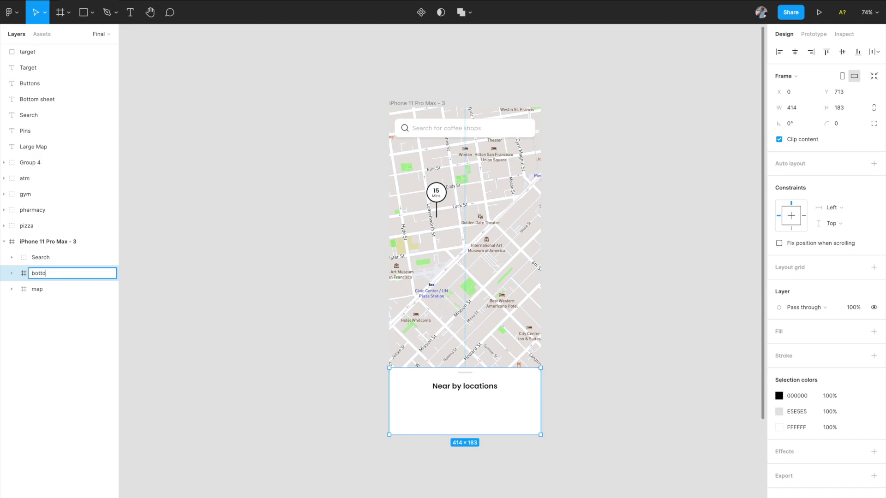
{"action": "type", "text": "m sheet"}
{"action": "key", "text": "Return"}
{"action": "left_click", "coordinate": [38, 259]}
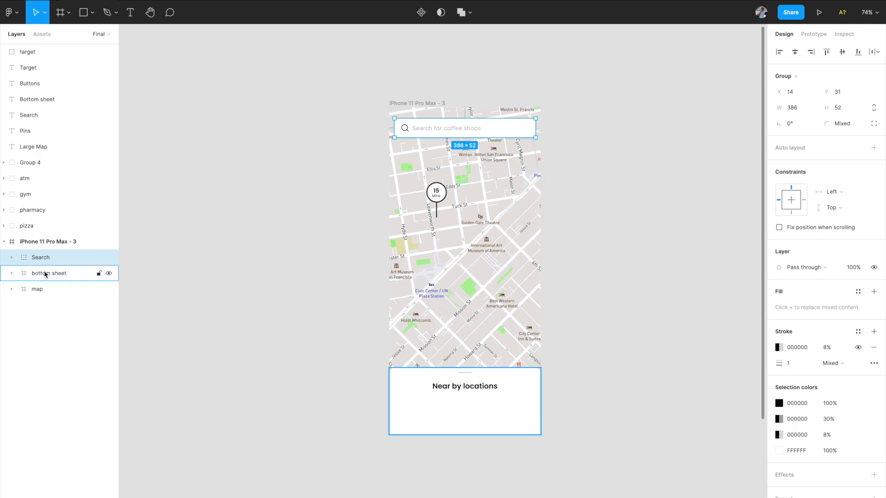
{"action": "left_click", "coordinate": [310, 263]}
{"action": "key", "text": "shift+1"}
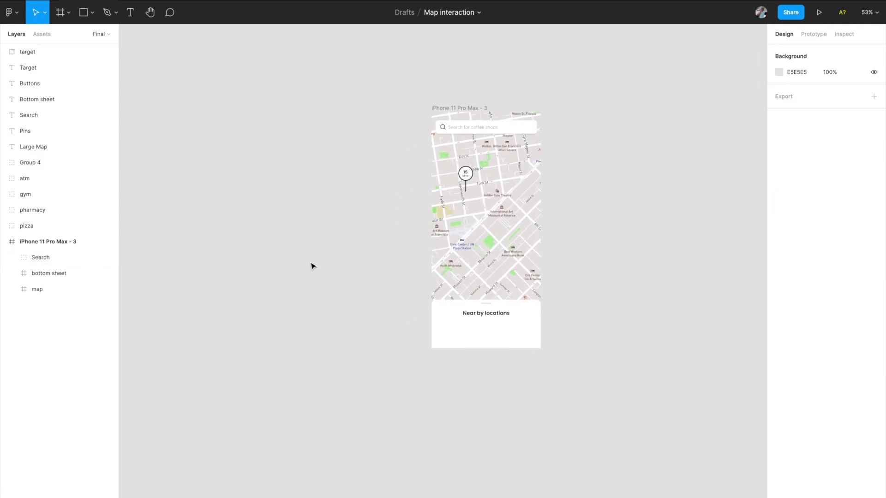
Drag the Pizza Joints and other category buttons into the bottom sheet.
{"action": "scroll", "coordinate": [311, 264], "scroll_direction": "down", "scroll_amount": 3}
{"action": "scroll", "coordinate": [312, 264], "scroll_direction": "left", "scroll_amount": 4}
{"action": "scroll", "coordinate": [312, 264], "scroll_direction": "down", "scroll_amount": 2}
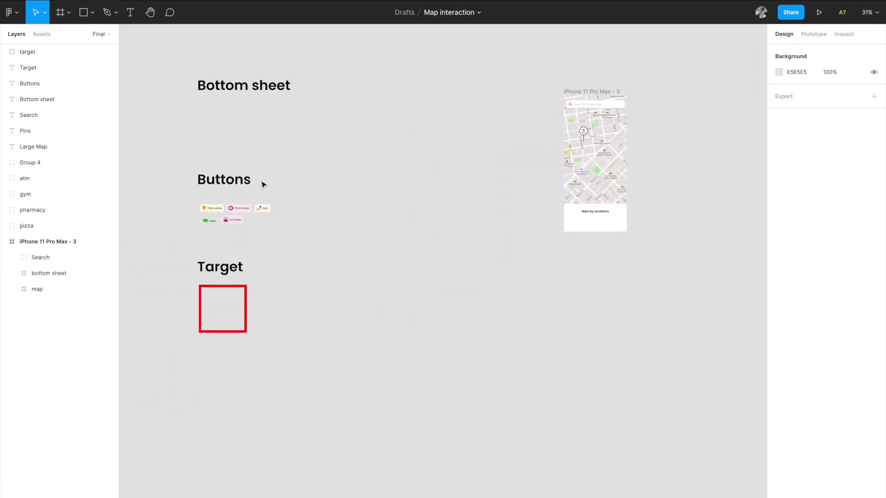
{"action": "scroll", "coordinate": [305, 211], "scroll_direction": "right", "scroll_amount": 5}
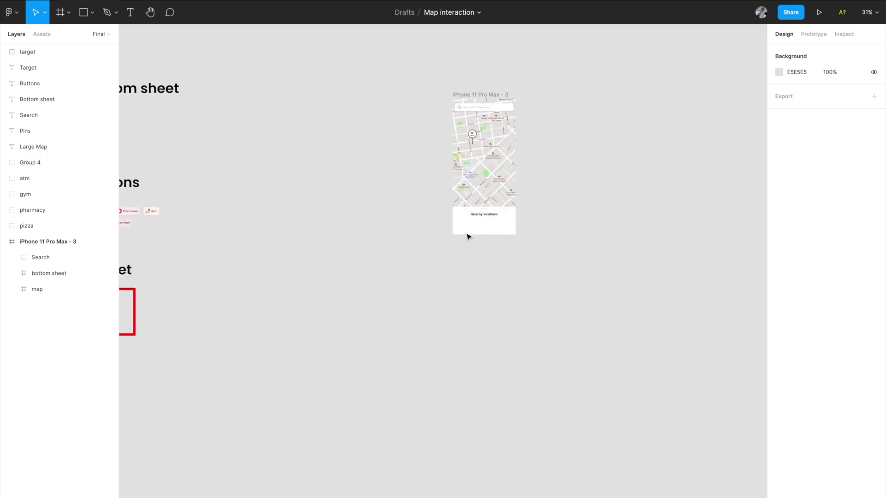
{"action": "scroll", "coordinate": [468, 237], "scroll_direction": "left", "scroll_amount": 5}
{"action": "left_click_drag", "start_coordinate": [216, 212], "coordinate": [603, 214]}
{"action": "scroll", "coordinate": [511, 201], "scroll_direction": "up", "scroll_amount": 2}
{"action": "left_click_drag", "start_coordinate": [171, 219], "coordinate": [688, 225]}
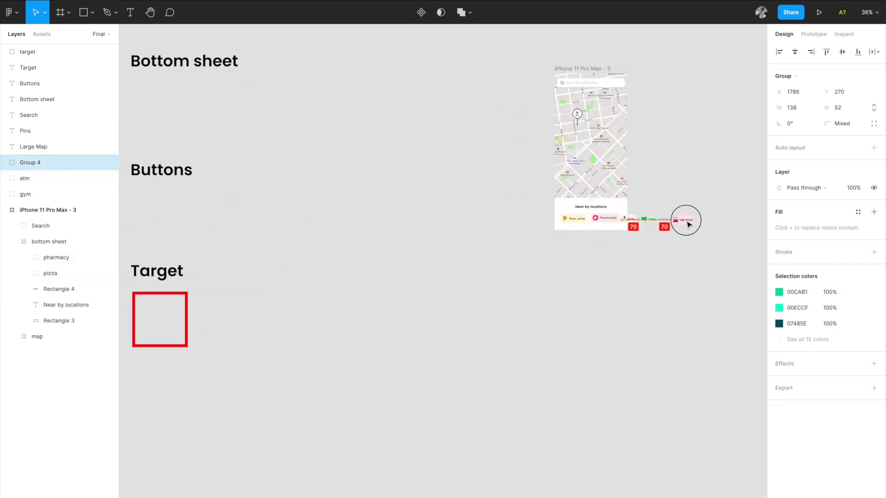
{"action": "scroll", "coordinate": [631, 209], "scroll_direction": "up", "scroll_amount": 10}
Space the five category buttons evenly and wrap them in a new 727×52 frame.
{"action": "left_click", "coordinate": [416, 258]}
{"action": "left_click", "coordinate": [526, 261]}
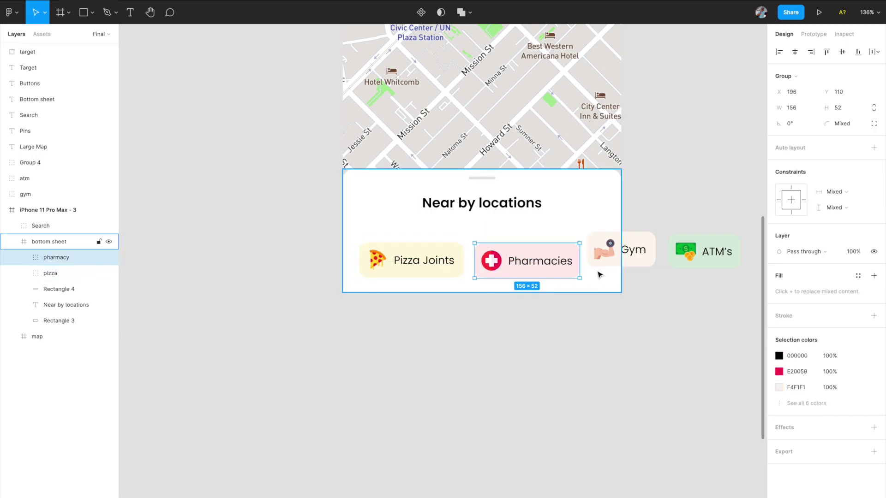
{"action": "scroll", "coordinate": [600, 275], "scroll_direction": "right", "scroll_amount": 2}
{"action": "left_click", "coordinate": [653, 255]}
{"action": "left_click", "coordinate": [568, 256], "text": "shift"}
{"action": "left_click", "coordinate": [732, 255], "text": "shift"}
{"action": "left_click", "coordinate": [481, 255], "text": "shift"}
{"action": "left_click", "coordinate": [353, 255], "text": "shift"}
{"action": "scroll", "coordinate": [352, 255], "scroll_direction": "down", "scroll_amount": 3}
{"action": "left_click", "coordinate": [879, 54]}
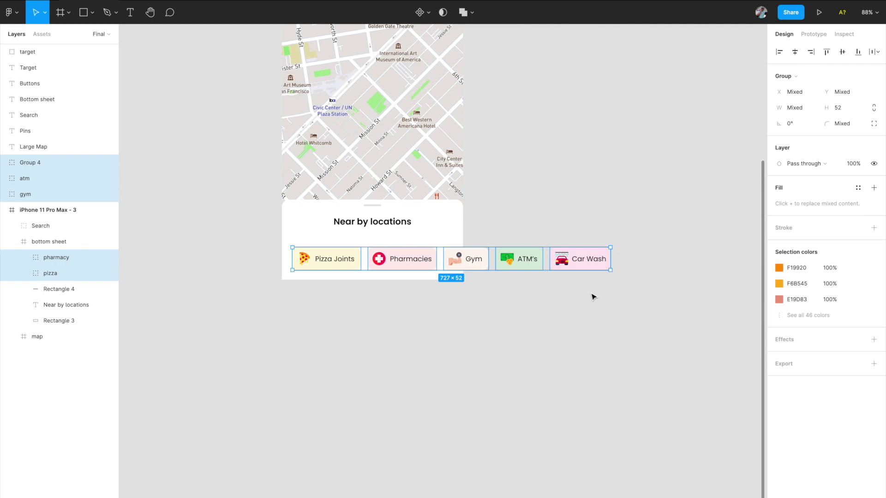
{"action": "key", "text": "ctrl+alt+g"}
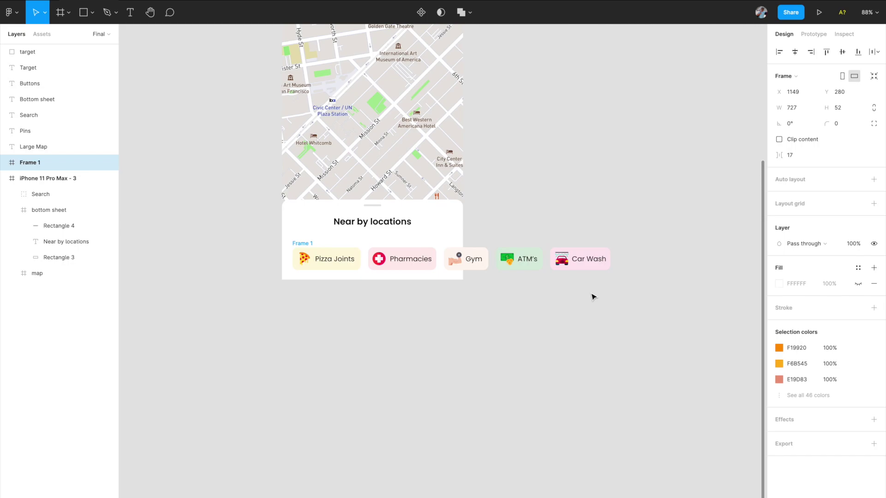
Move Frame 1 into the phone frame and rename it 'location button'.
{"action": "left_click_drag", "start_coordinate": [27, 166], "coordinate": [38, 189]}
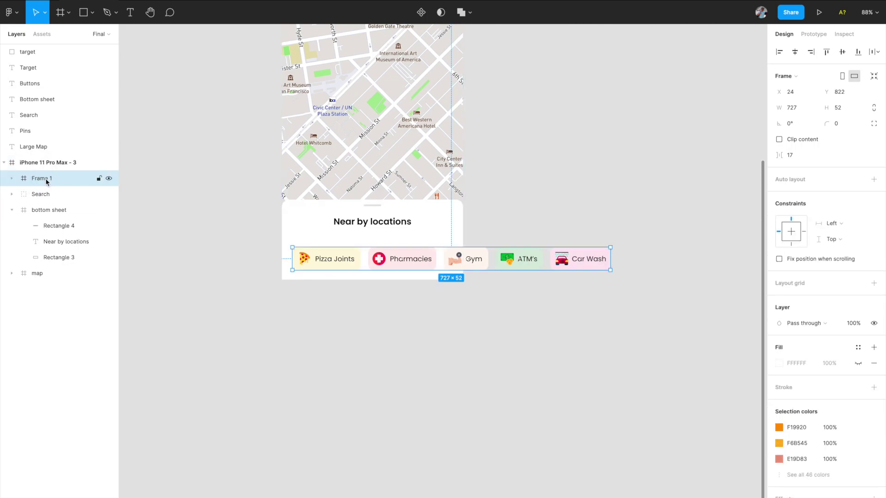
{"action": "double_click", "coordinate": [46, 179]}
{"action": "type", "text": "location button"}
{"action": "key", "text": "Return"}
Nest location button inside the bottom sheet and narrow it to 367 wide.
{"action": "scroll", "coordinate": [290, 254], "scroll_direction": "up", "scroll_amount": 5}
{"action": "scroll", "coordinate": [287, 253], "scroll_direction": "down", "scroll_amount": 3}
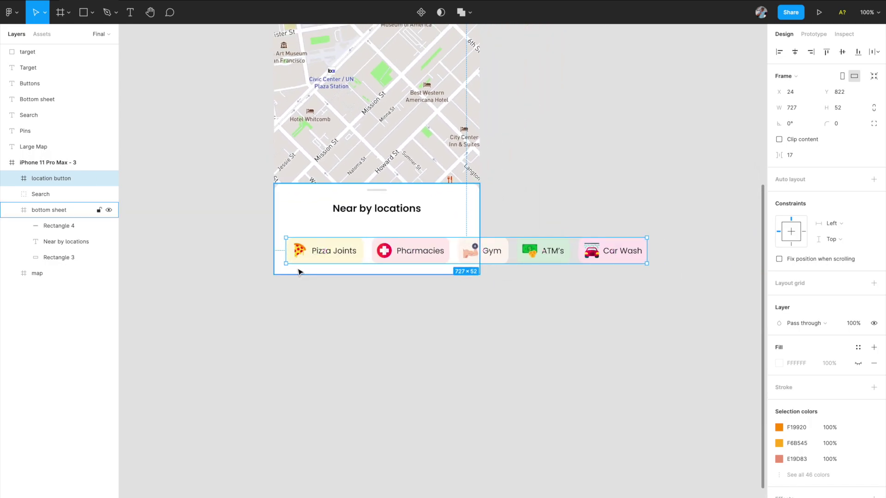
{"action": "left_click_drag", "start_coordinate": [28, 180], "coordinate": [43, 222]}
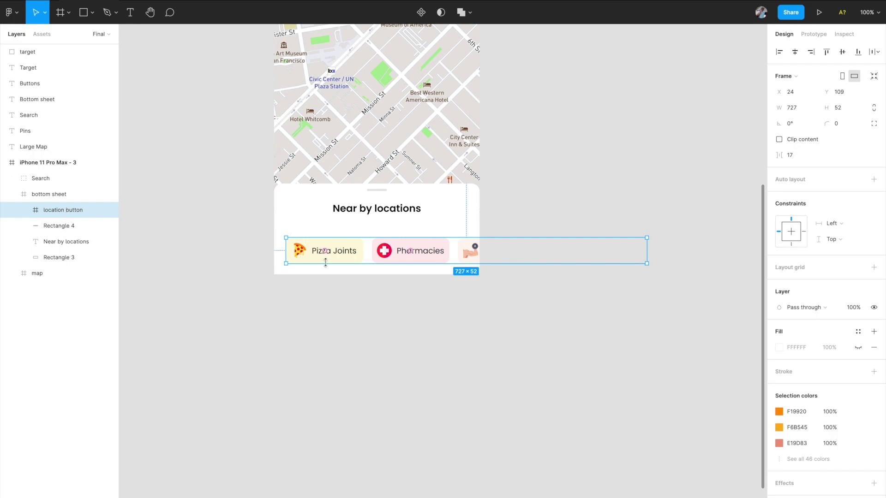
{"action": "left_click_drag", "start_coordinate": [646, 249], "coordinate": [471, 253]}
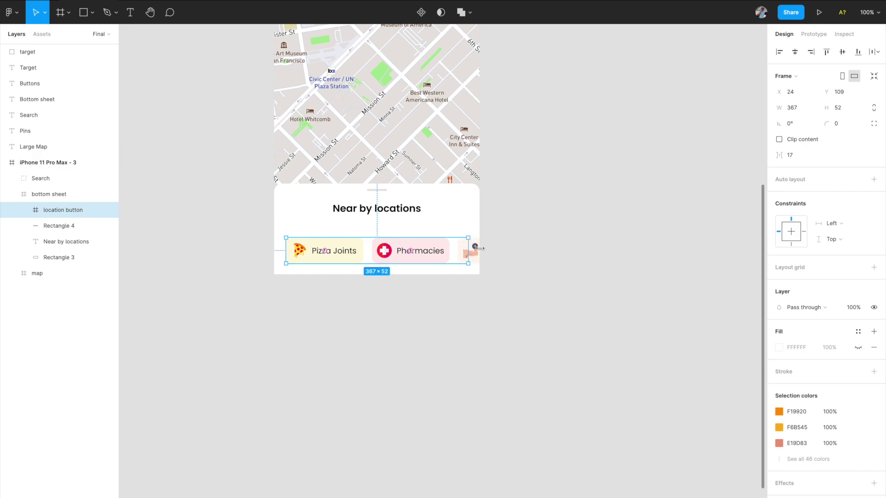
Turn off Clip content on the location button frame.
{"action": "left_click", "coordinate": [779, 139]}
{"action": "left_click", "coordinate": [779, 139]}
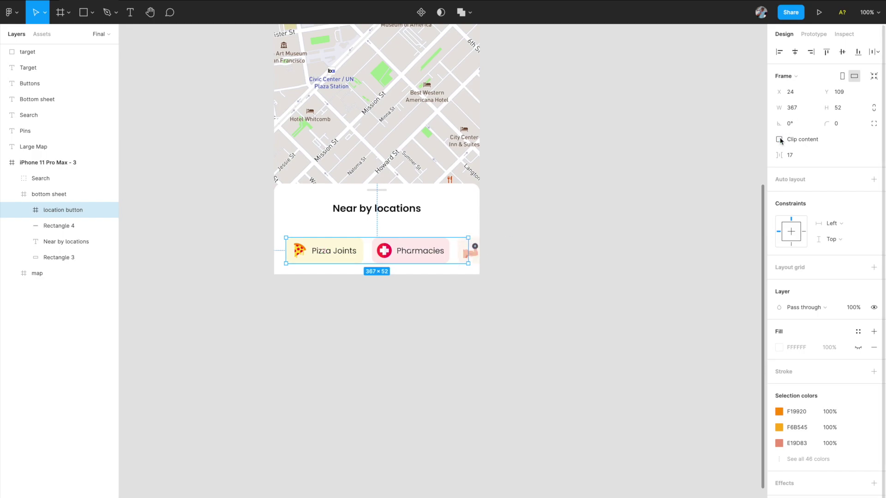
{"action": "left_click", "coordinate": [779, 140]}
{"action": "left_click", "coordinate": [779, 140]}
{"action": "left_click", "coordinate": [779, 140]}
{"action": "left_click", "coordinate": [779, 139]}
Set the frame's prototype Overflow behavior to Horizontal scrolling.
{"action": "left_click", "coordinate": [820, 35]}
{"action": "left_click", "coordinate": [790, 97]}
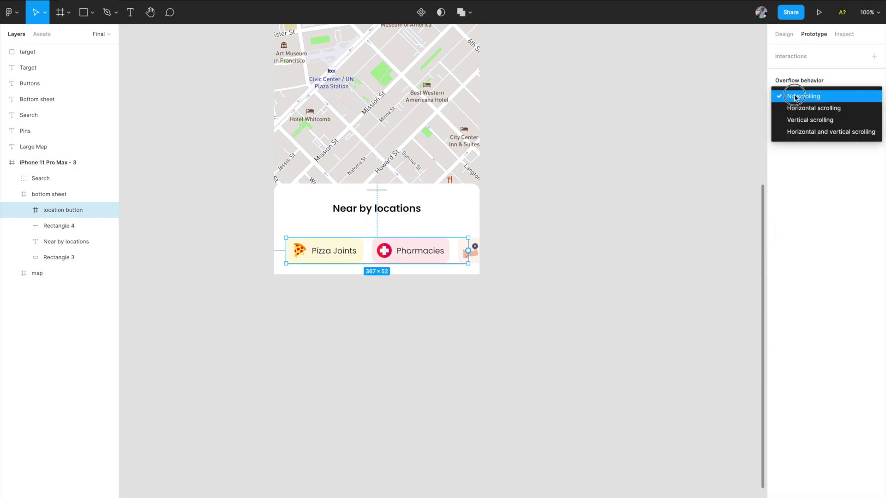
{"action": "left_click", "coordinate": [796, 108]}
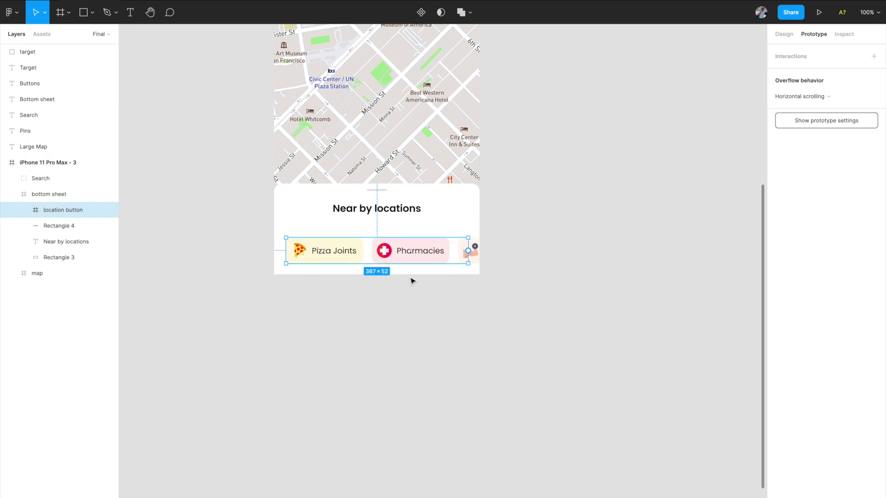
{"action": "scroll", "coordinate": [461, 256], "scroll_direction": "up", "scroll_amount": 5}
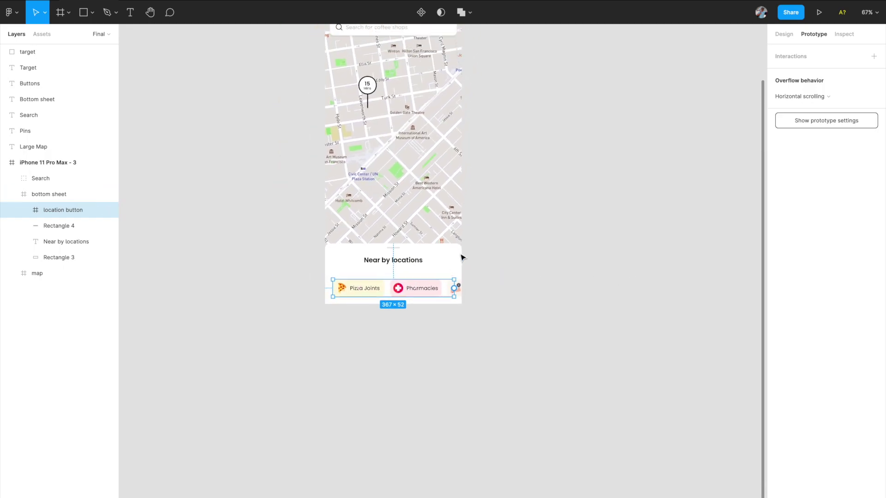
{"action": "scroll", "coordinate": [417, 202], "scroll_direction": "down", "scroll_amount": 3}
{"action": "key", "text": "ctrl+alt+Return"}
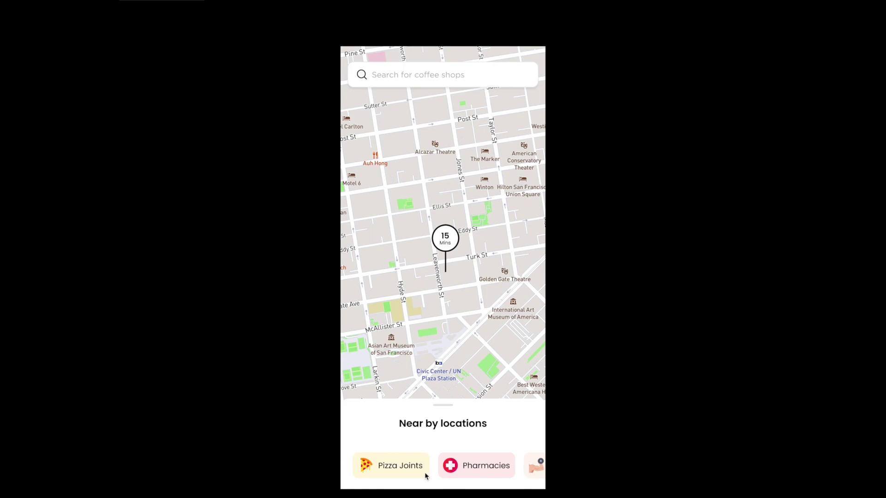
{"action": "scroll", "coordinate": [444, 467], "scroll_direction": "right", "scroll_amount": 3}
{"action": "scroll", "coordinate": [451, 466], "scroll_direction": "left", "scroll_amount": 3}
{"action": "scroll", "coordinate": [481, 466], "scroll_direction": "right", "scroll_amount": 3}
{"action": "scroll", "coordinate": [452, 468], "scroll_direction": "left", "scroll_amount": 3}
{"action": "scroll", "coordinate": [423, 473], "scroll_direction": "right", "scroll_amount": 2}
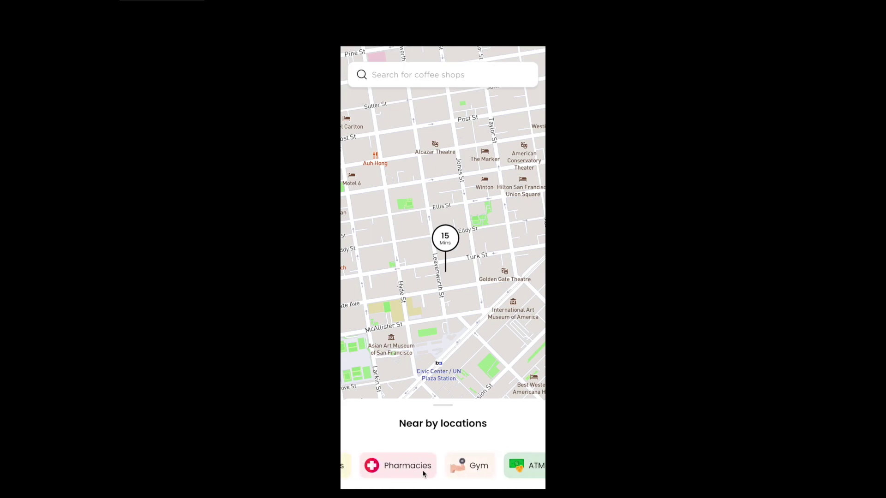
{"action": "scroll", "coordinate": [423, 474], "scroll_direction": "right", "scroll_amount": 2}
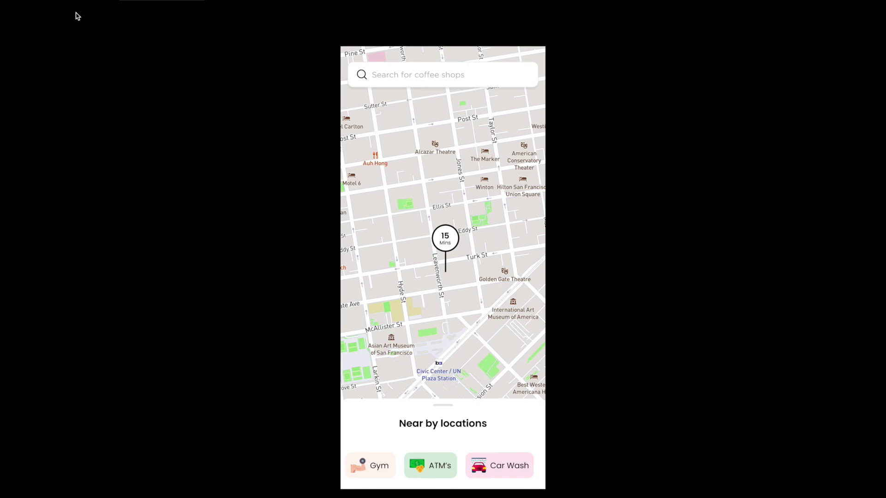
{"action": "key", "text": "ctrl+tab"}
{"action": "scroll", "coordinate": [274, 256], "scroll_direction": "left", "scroll_amount": 2}
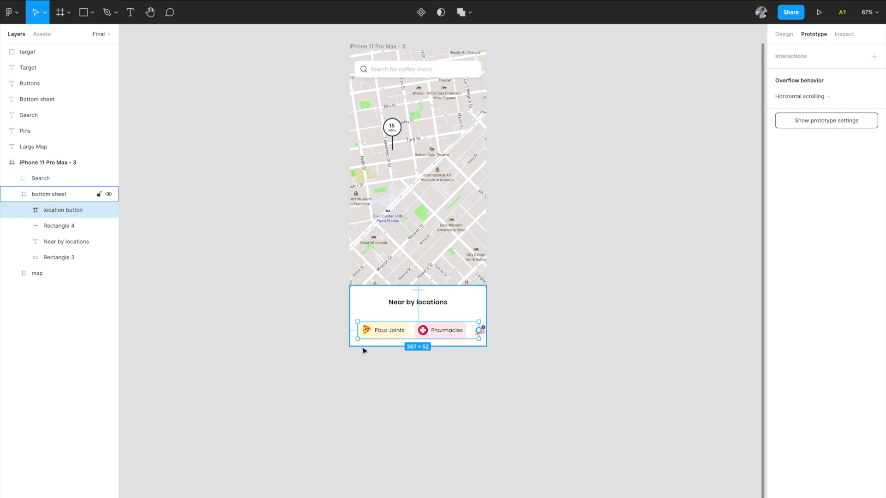
Clear the selection and navigate the canvas to the red Target square.
{"action": "left_click", "coordinate": [344, 369]}
{"action": "scroll", "coordinate": [340, 370], "scroll_direction": "up", "scroll_amount": 3}
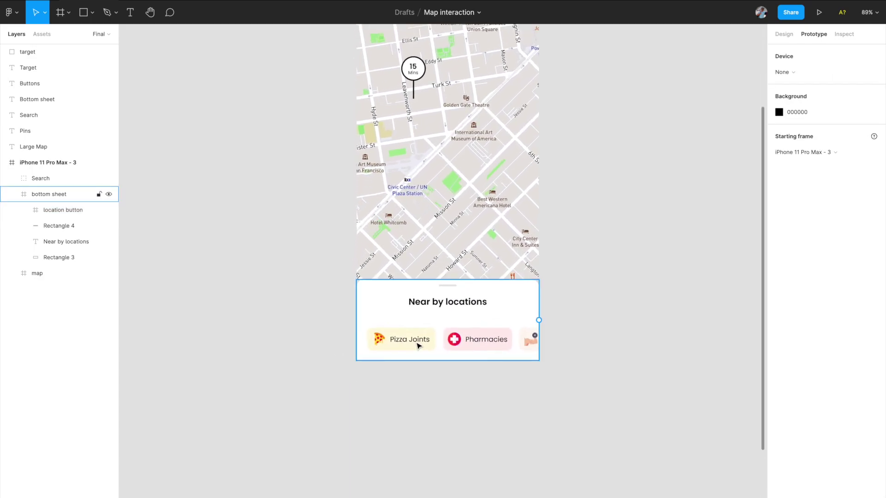
{"action": "key", "text": "Escape"}
{"action": "scroll", "coordinate": [462, 258], "scroll_direction": "up", "scroll_amount": 4}
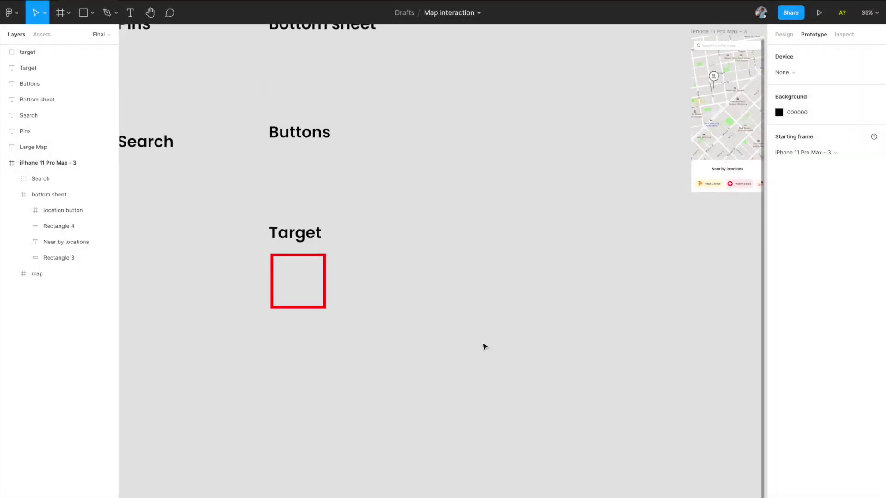
{"action": "scroll", "coordinate": [484, 347], "scroll_direction": "up", "scroll_amount": 5}
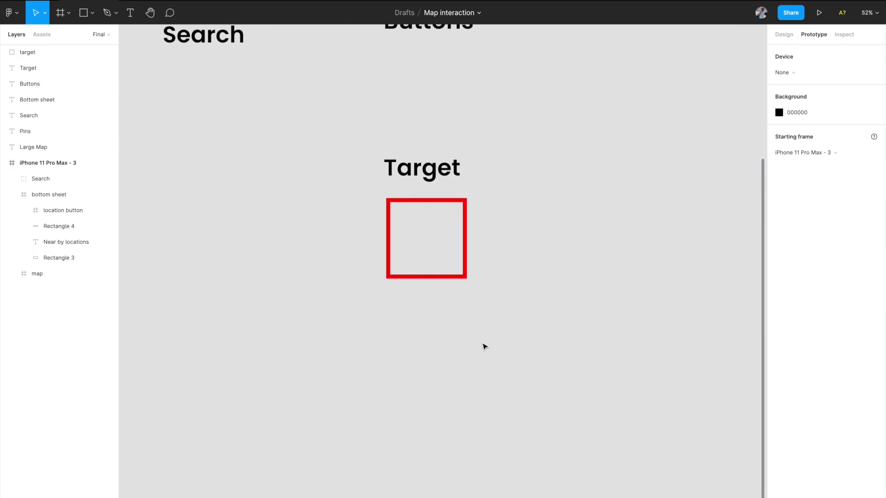
{"action": "scroll", "coordinate": [484, 346], "scroll_direction": "up", "scroll_amount": 3}
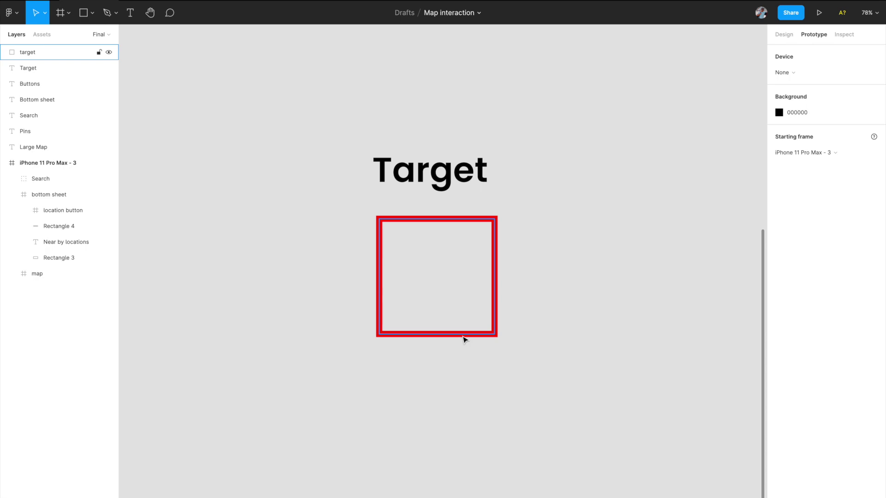
{"action": "scroll", "coordinate": [464, 340], "scroll_direction": "down", "scroll_amount": 5}
{"action": "scroll", "coordinate": [465, 338], "scroll_direction": "right", "scroll_amount": 10}
{"action": "scroll", "coordinate": [465, 339], "scroll_direction": "up", "scroll_amount": 5}
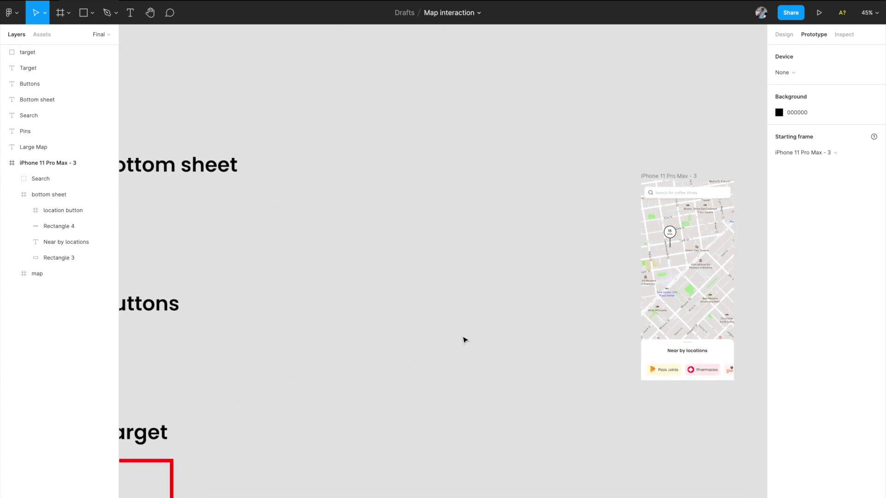
{"action": "scroll", "coordinate": [421, 346], "scroll_direction": "left", "scroll_amount": 10}
{"action": "scroll", "coordinate": [421, 346], "scroll_direction": "up", "scroll_amount": 3}
{"action": "scroll", "coordinate": [421, 347], "scroll_direction": "up", "scroll_amount": 3}
Select the Target square and view its 300×300 size and 16-weight FF0000 stroke in Design.
{"action": "left_click", "coordinate": [450, 300]}
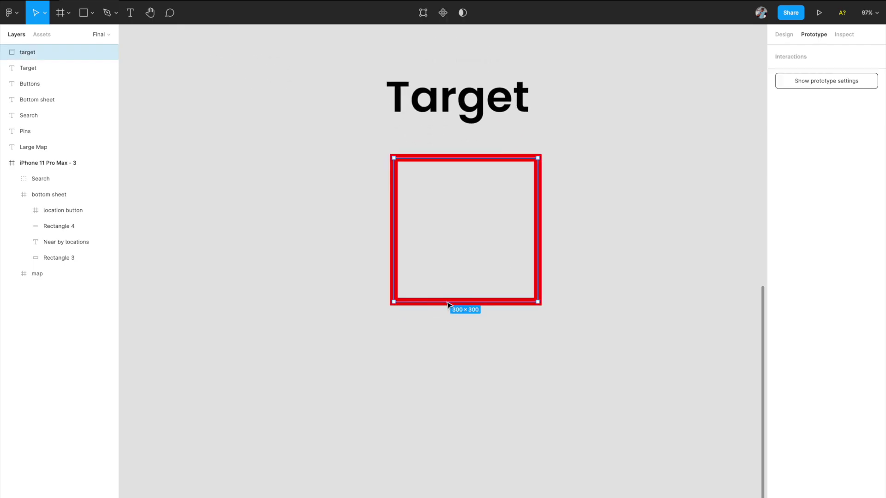
{"action": "left_click", "coordinate": [785, 33]}
{"action": "scroll", "coordinate": [559, 235], "scroll_direction": "up", "scroll_amount": 2}
{"action": "scroll", "coordinate": [559, 235], "scroll_direction": "right", "scroll_amount": 1}
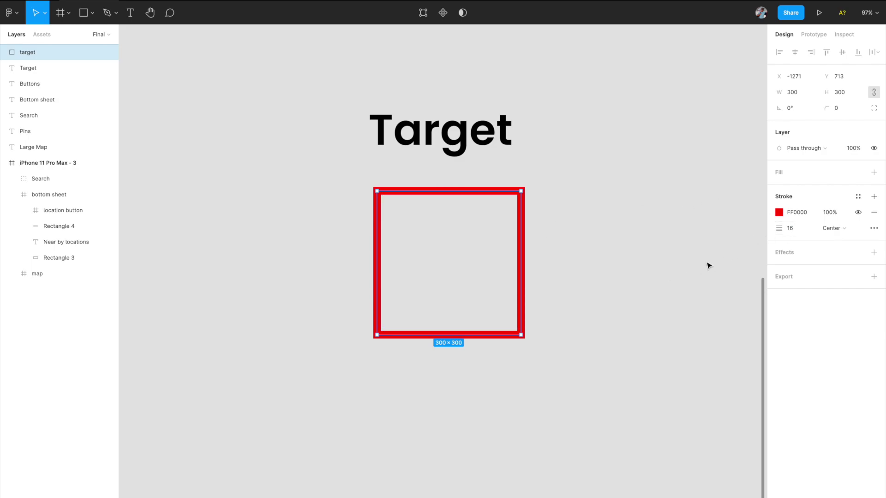
{"action": "scroll", "coordinate": [501, 254], "scroll_direction": "up", "scroll_amount": 1}
{"action": "scroll", "coordinate": [501, 254], "scroll_direction": "left", "scroll_amount": 1}
{"action": "scroll", "coordinate": [500, 254], "scroll_direction": "up", "scroll_amount": 1}
{"action": "scroll", "coordinate": [501, 254], "scroll_direction": "left", "scroll_amount": 1}
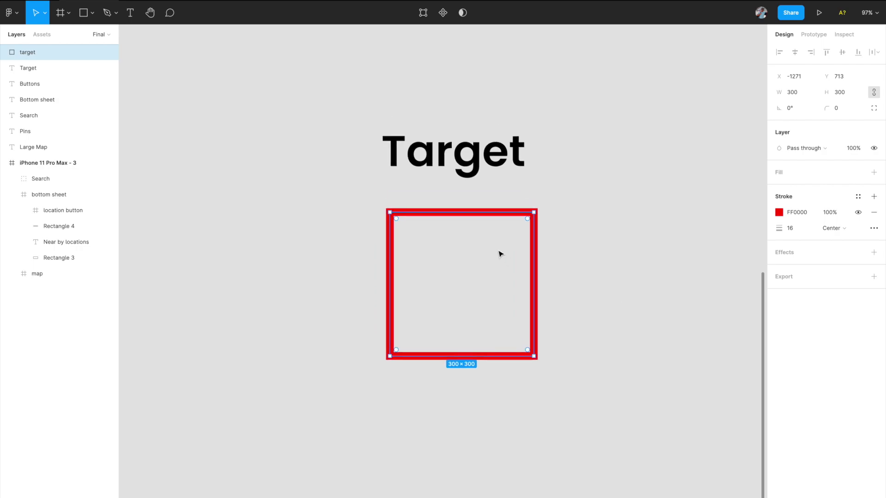
Convert the red Target square into a component.
{"action": "left_click", "coordinate": [443, 14]}
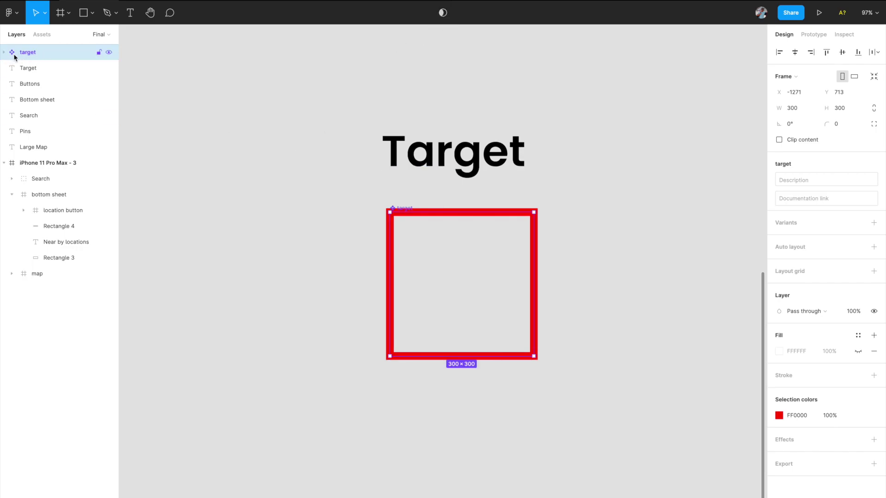
{"action": "double_click", "coordinate": [32, 55]}
{"action": "left_click", "coordinate": [44, 55]}
{"action": "left_click", "coordinate": [193, 165]}
{"action": "key", "text": "shift+1"}
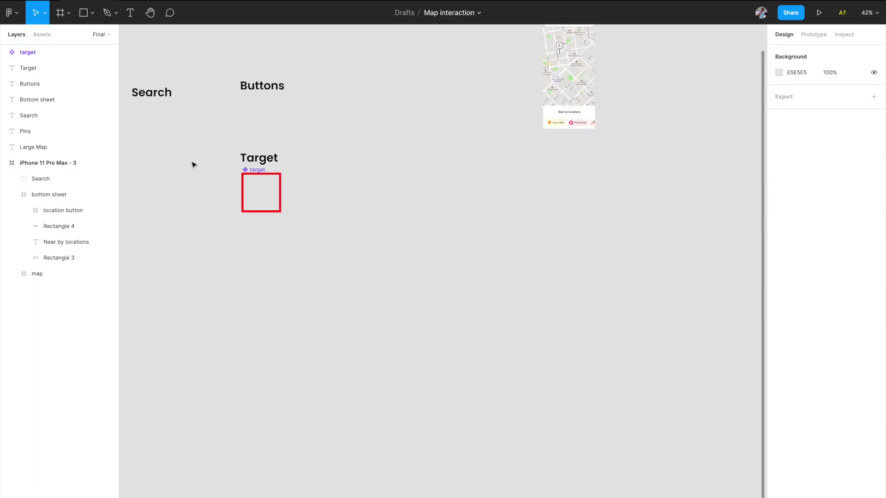
Rename the component layer 'target-pizza' and expand the map layer.
{"action": "scroll", "coordinate": [362, 240], "scroll_direction": "left", "scroll_amount": 2}
{"action": "scroll", "coordinate": [362, 240], "scroll_direction": "up", "scroll_amount": 6}
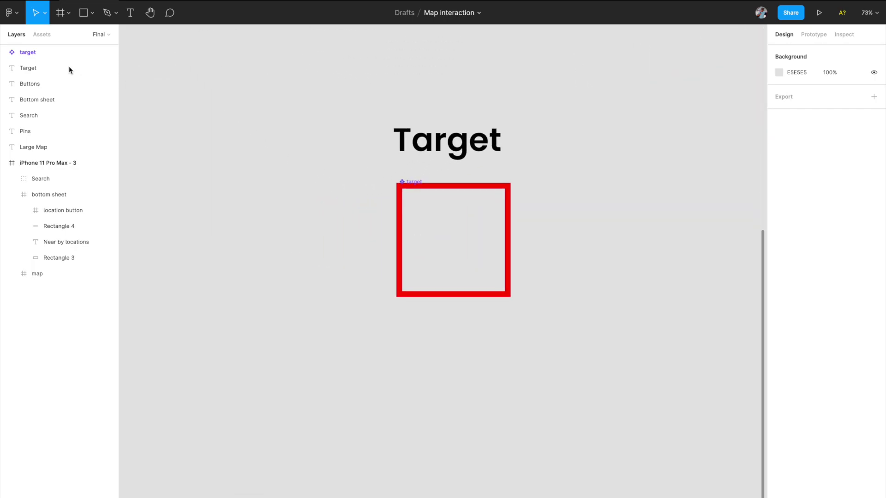
{"action": "double_click", "coordinate": [39, 54]}
{"action": "left_click", "coordinate": [52, 56]}
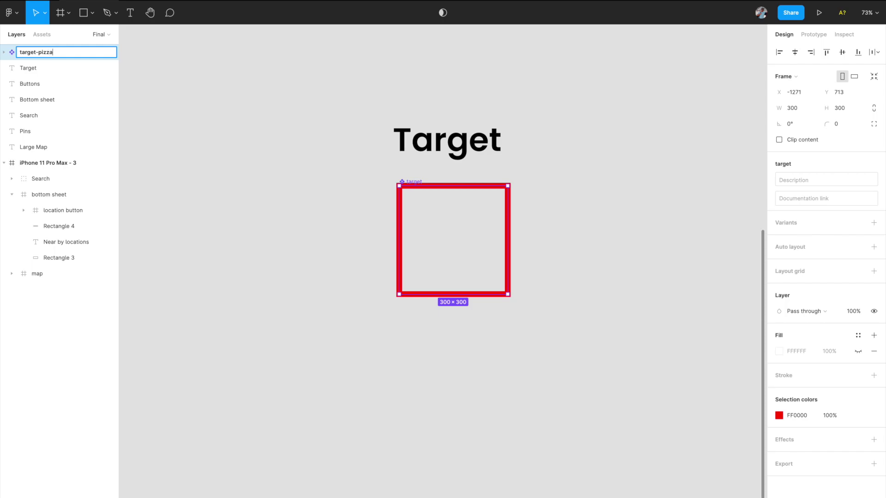
{"action": "key", "text": "Return"}
{"action": "left_click", "coordinate": [11, 273]}
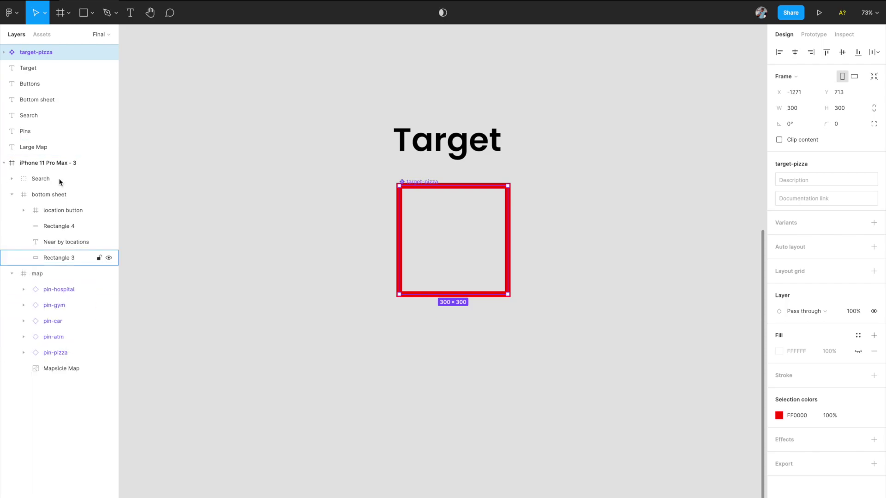
Duplicate target-pizza to the right and rename the copy 'target-atm'.
{"action": "left_click", "coordinate": [424, 240]}
{"action": "left_click_drag", "start_coordinate": [423, 240], "coordinate": [593, 239]}
{"action": "scroll", "coordinate": [594, 239], "scroll_direction": "right", "scroll_amount": 3}
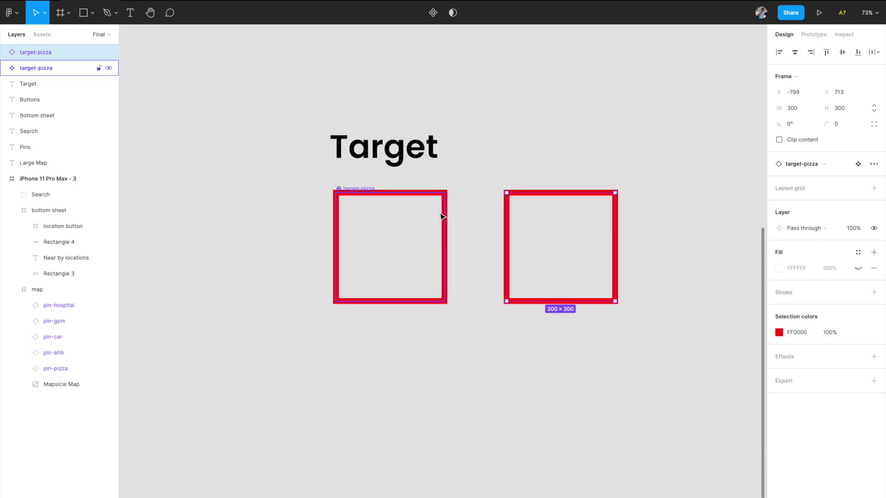
{"action": "double_click", "coordinate": [75, 53]}
{"action": "left_click", "coordinate": [41, 53]}
{"action": "left_click_drag", "start_coordinate": [38, 53], "coordinate": [72, 56]}
{"action": "type", "text": "atm"}
{"action": "key", "text": "Return"}
Duplicate again to make 'target-car', then make two more copies below.
{"action": "scroll", "coordinate": [508, 230], "scroll_direction": "right", "scroll_amount": 3}
{"action": "left_click_drag", "start_coordinate": [497, 230], "coordinate": [643, 230]}
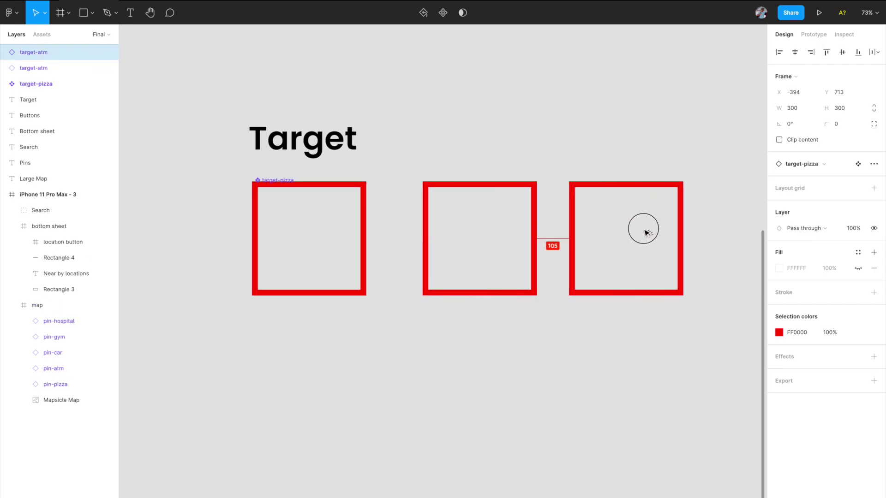
{"action": "double_click", "coordinate": [41, 54]}
{"action": "left_click_drag", "start_coordinate": [38, 53], "coordinate": [72, 59]}
{"action": "type", "text": "car"}
{"action": "left_click", "coordinate": [298, 334]}
{"action": "left_click_drag", "start_coordinate": [315, 228], "coordinate": [314, 380]}
{"action": "left_click_drag", "start_coordinate": [253, 385], "coordinate": [438, 385]}
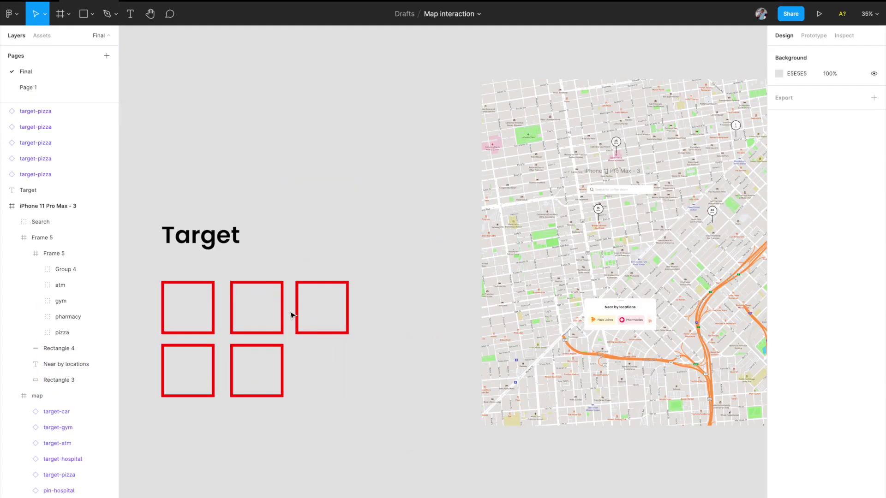
{"action": "scroll", "coordinate": [292, 314], "scroll_direction": "left", "scroll_amount": 2}
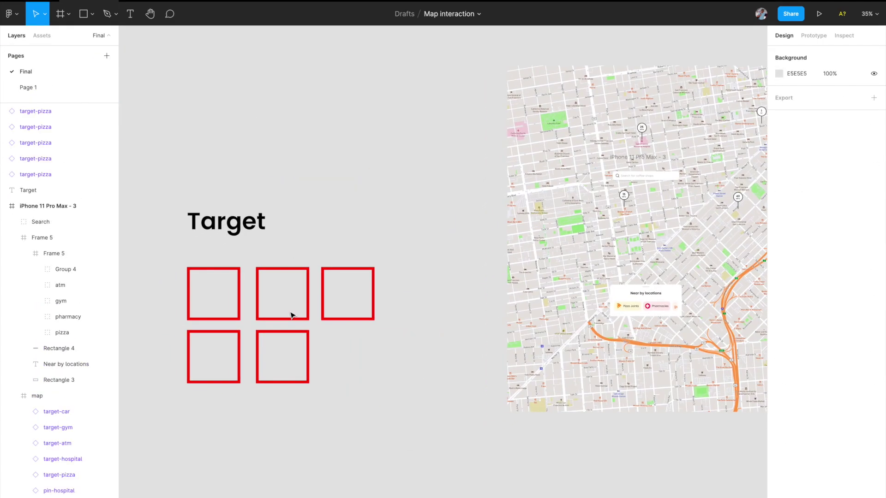
Move the target squares into the map frame, one over each pin.
{"action": "left_click", "coordinate": [238, 302]}
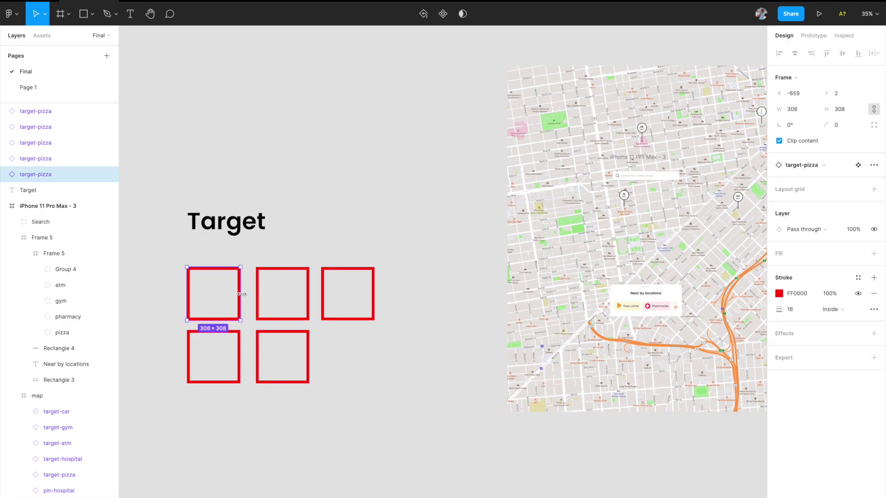
{"action": "scroll", "coordinate": [378, 295], "scroll_direction": "right", "scroll_amount": 2}
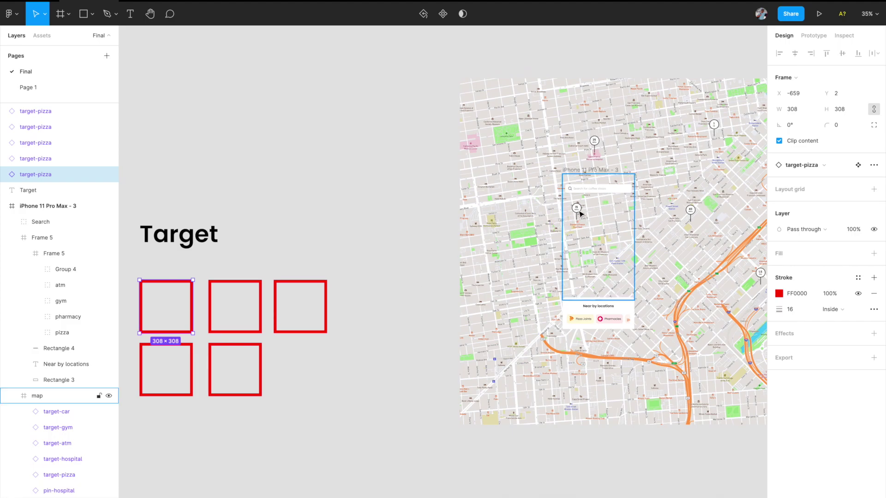
{"action": "left_click_drag", "start_coordinate": [191, 312], "coordinate": [602, 219]}
{"action": "scroll", "coordinate": [570, 210], "scroll_direction": "up", "scroll_amount": 3}
{"action": "scroll", "coordinate": [583, 208], "scroll_direction": "down", "scroll_amount": 2}
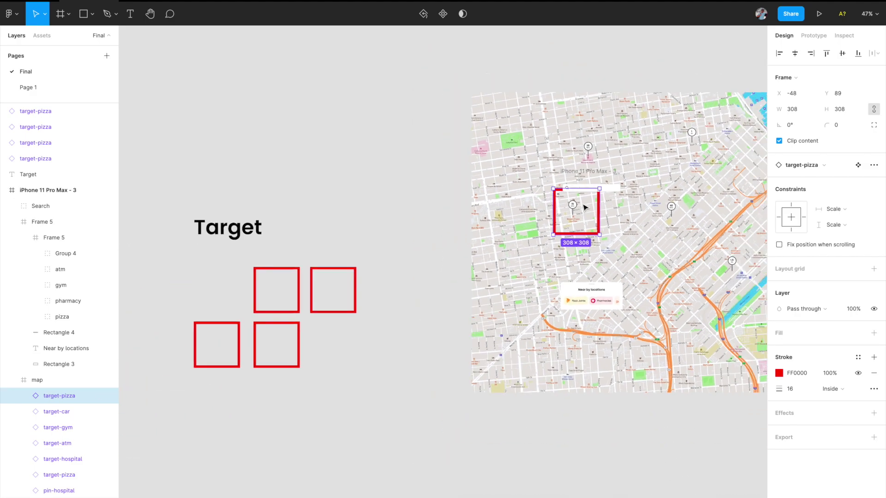
{"action": "left_click_drag", "start_coordinate": [297, 297], "coordinate": [602, 153]}
{"action": "left_click_drag", "start_coordinate": [346, 277], "coordinate": [658, 172]}
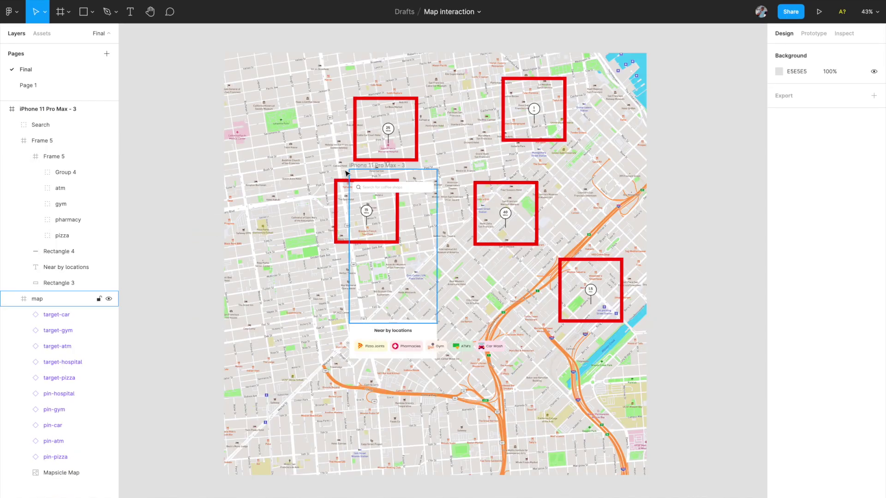
{"action": "scroll", "coordinate": [397, 143], "scroll_direction": "up", "scroll_amount": 3}
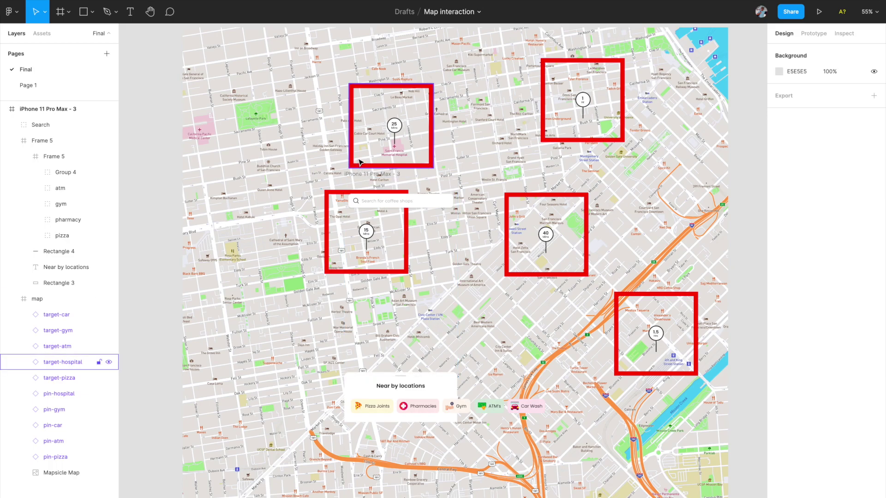
{"action": "scroll", "coordinate": [475, 177], "scroll_direction": "right", "scroll_amount": 2}
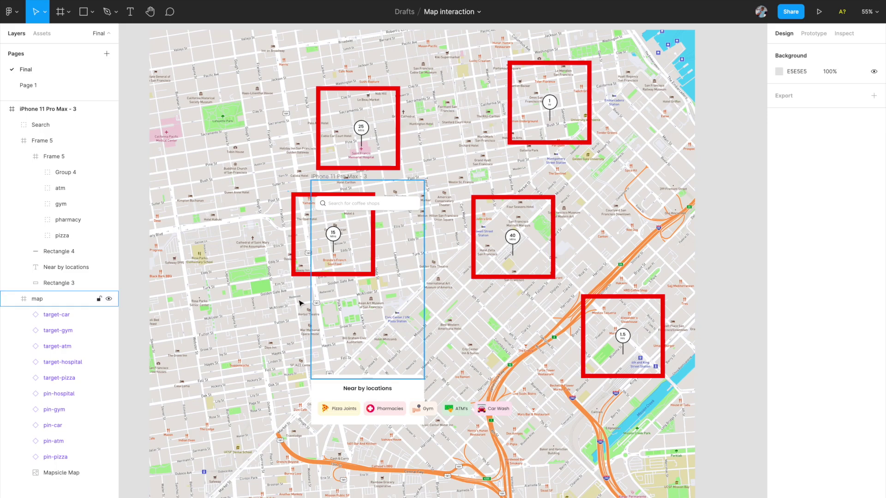
{"action": "scroll", "coordinate": [301, 303], "scroll_direction": "up", "scroll_amount": 3}
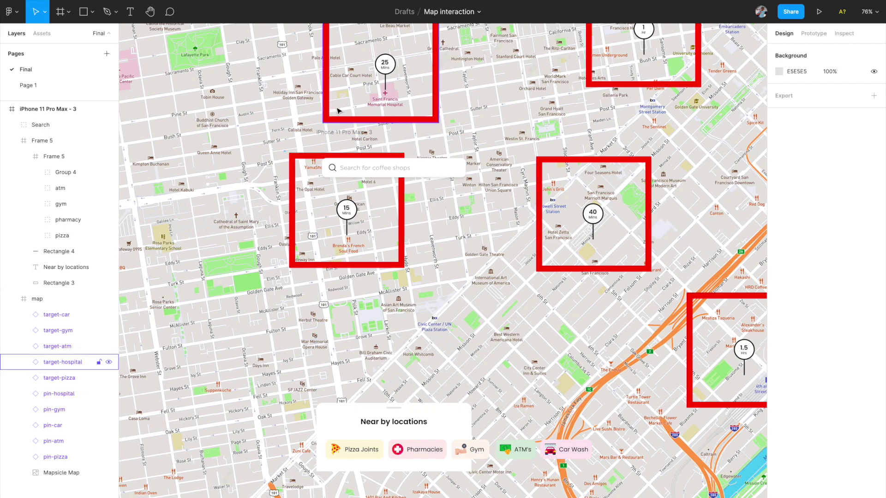
{"action": "scroll", "coordinate": [339, 110], "scroll_direction": "down", "scroll_amount": 3}
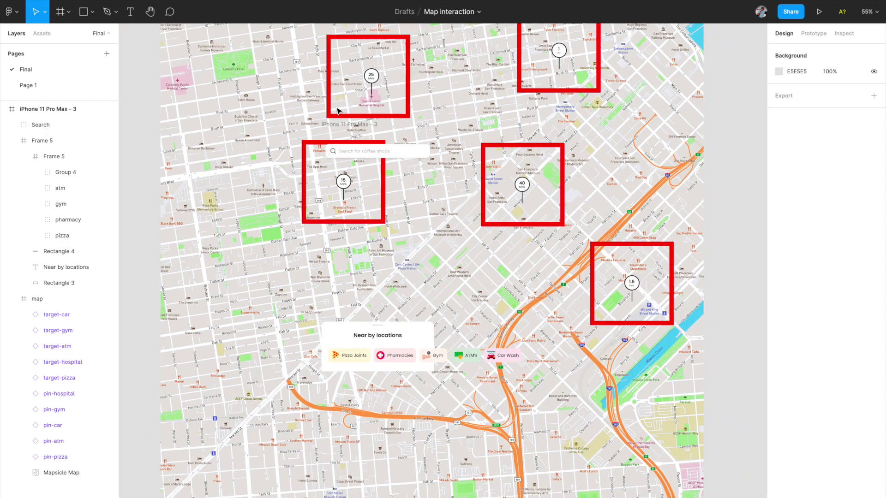
{"action": "scroll", "coordinate": [339, 111], "scroll_direction": "down", "scroll_amount": 3}
{"action": "left_click", "coordinate": [343, 302]}
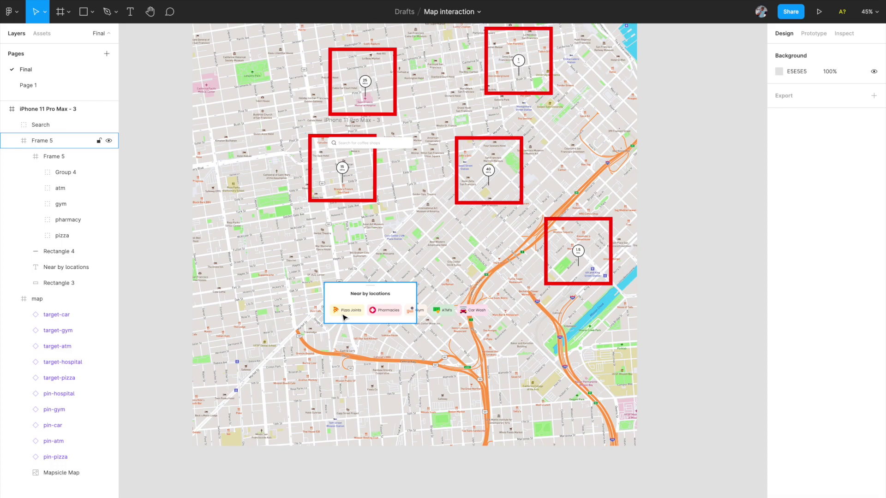
Select the map frame, nearby locations card and target squares on the map in turn.
{"action": "left_click", "coordinate": [366, 236]}
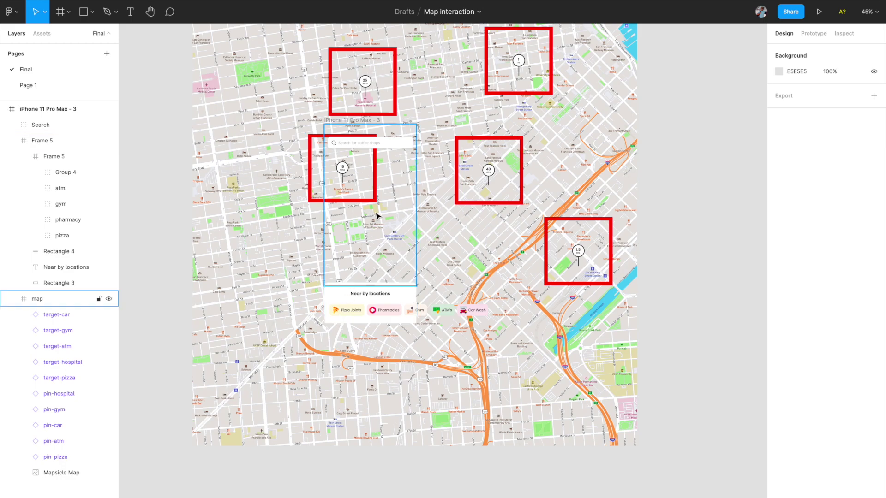
{"action": "left_click", "coordinate": [382, 305]}
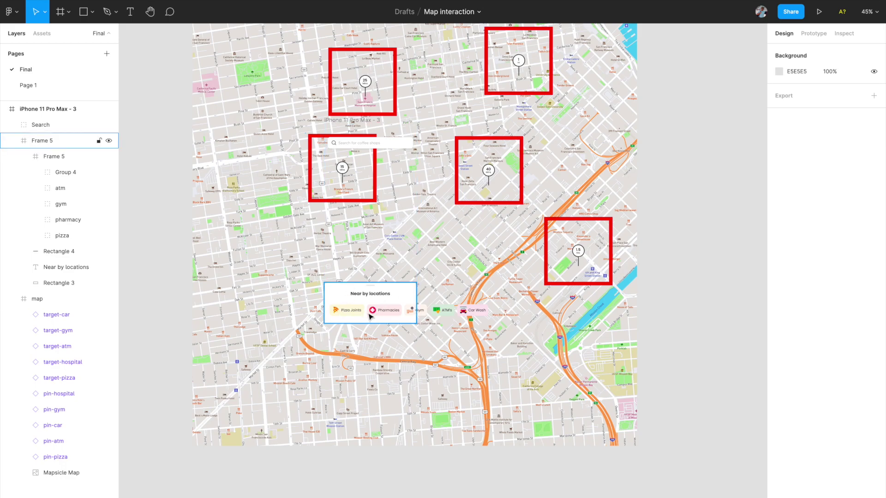
{"action": "left_click", "coordinate": [356, 271]}
{"action": "left_click", "coordinate": [313, 201]}
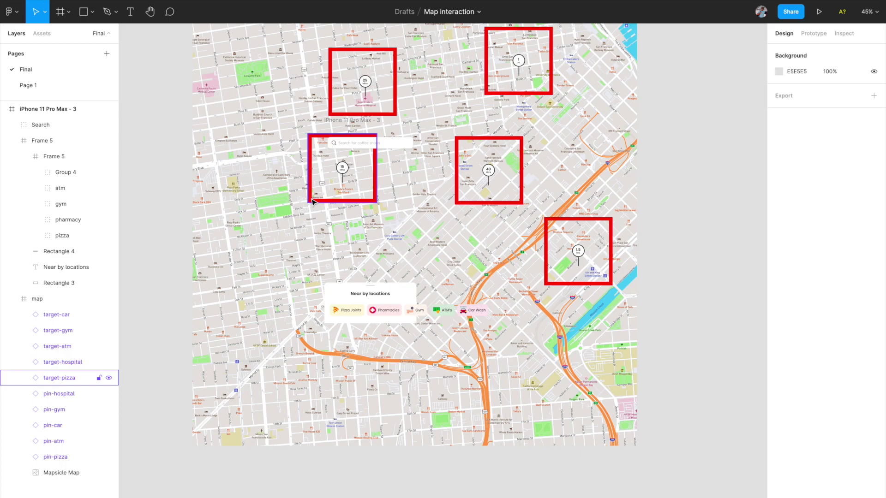
{"action": "left_click", "coordinate": [366, 114]}
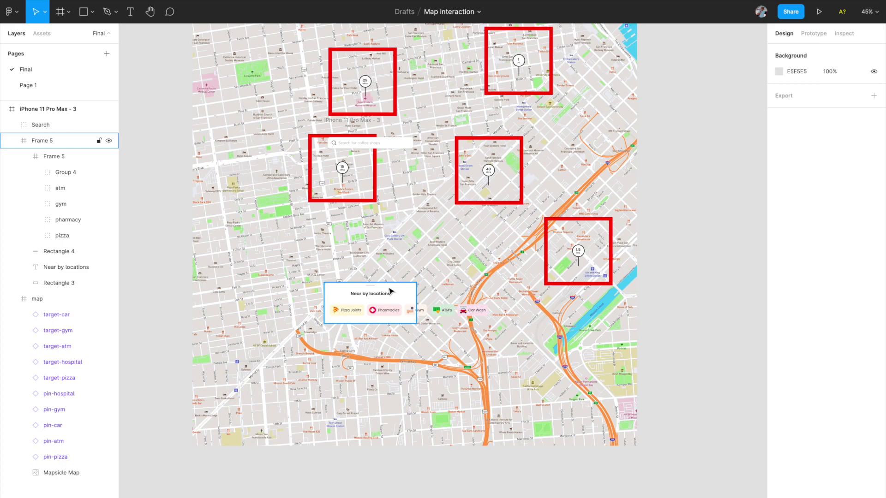
Select the Pizza Joints chip and show its prototyping settings.
{"action": "scroll", "coordinate": [351, 315], "scroll_direction": "down", "scroll_amount": 3}
{"action": "double_click", "coordinate": [347, 321]}
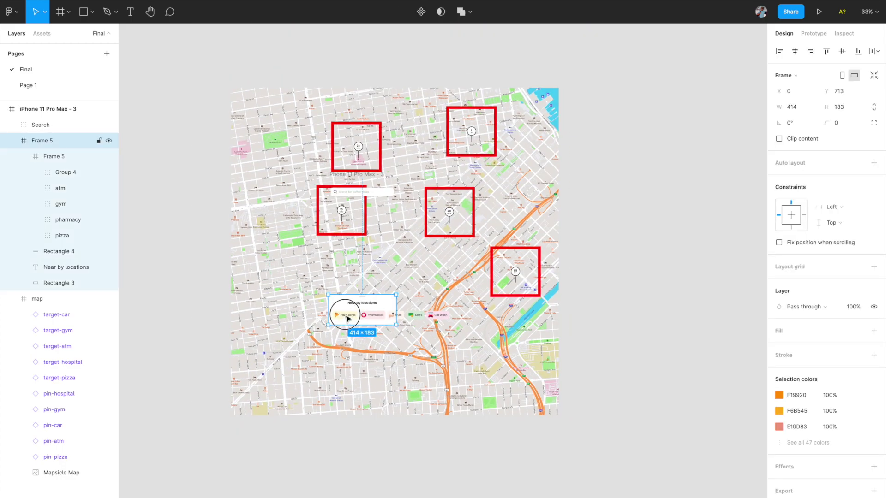
{"action": "scroll", "coordinate": [350, 318], "scroll_direction": "up", "scroll_amount": 5}
{"action": "left_click", "coordinate": [371, 308]}
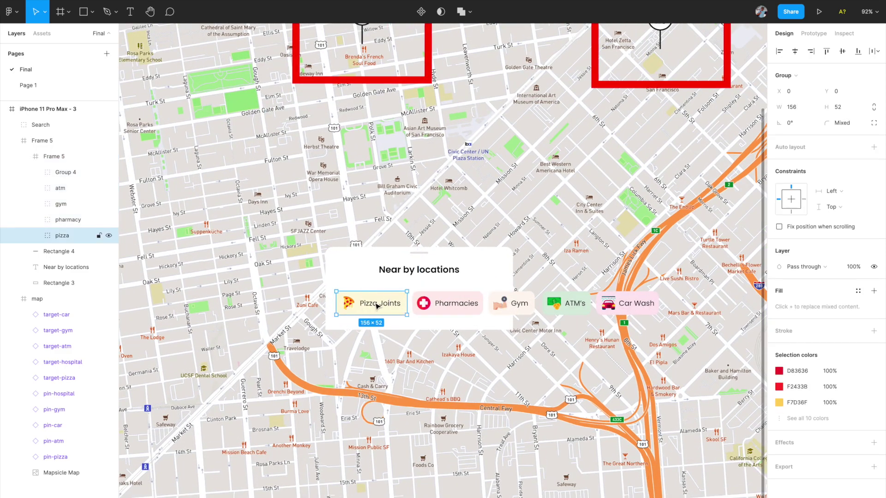
{"action": "scroll", "coordinate": [407, 155], "scroll_direction": "down", "scroll_amount": 2}
{"action": "scroll", "coordinate": [406, 155], "scroll_direction": "up", "scroll_amount": 3}
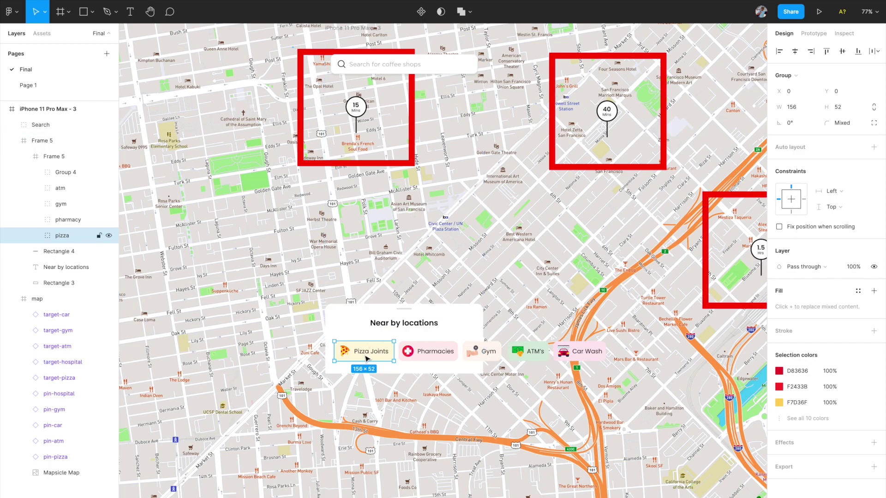
{"action": "scroll", "coordinate": [367, 358], "scroll_direction": "down", "scroll_amount": 5}
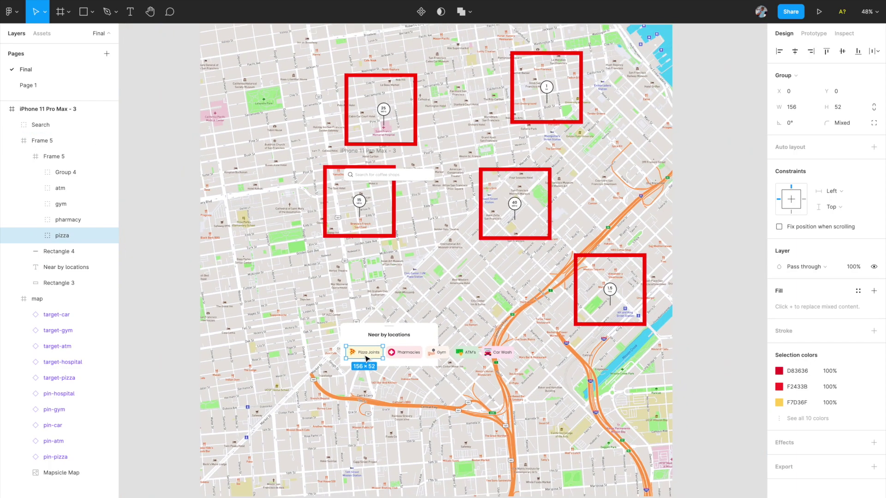
{"action": "scroll", "coordinate": [371, 355], "scroll_direction": "up", "scroll_amount": 5}
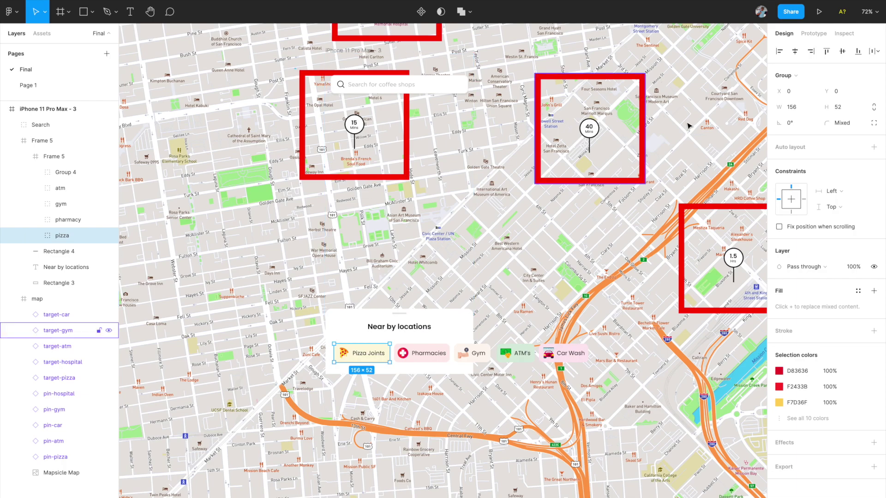
{"action": "left_click", "coordinate": [814, 33]}
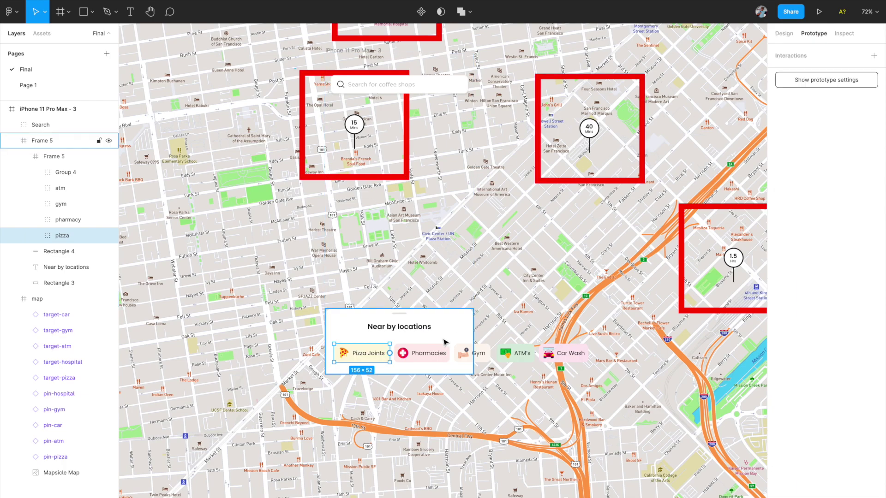
Connect the Pizza Joints chip to the map so it scrolls to target-pizza.
{"action": "left_click_drag", "start_coordinate": [390, 353], "coordinate": [436, 270]}
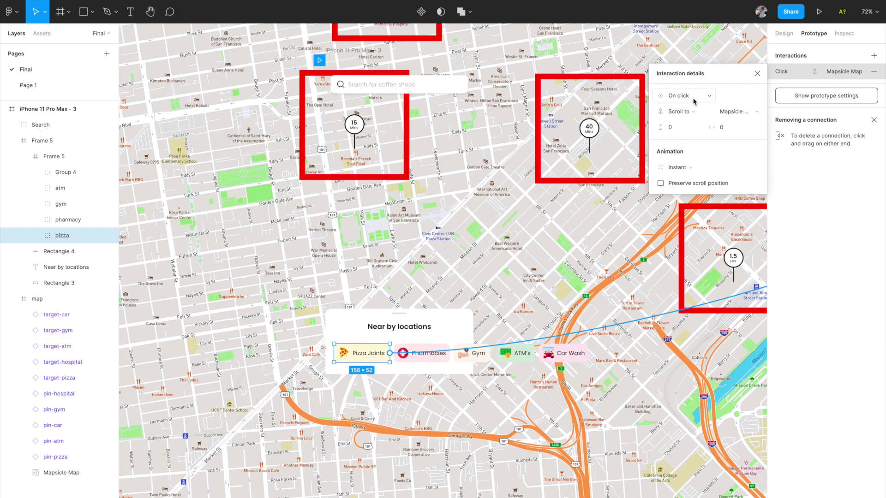
{"action": "left_click", "coordinate": [750, 112]}
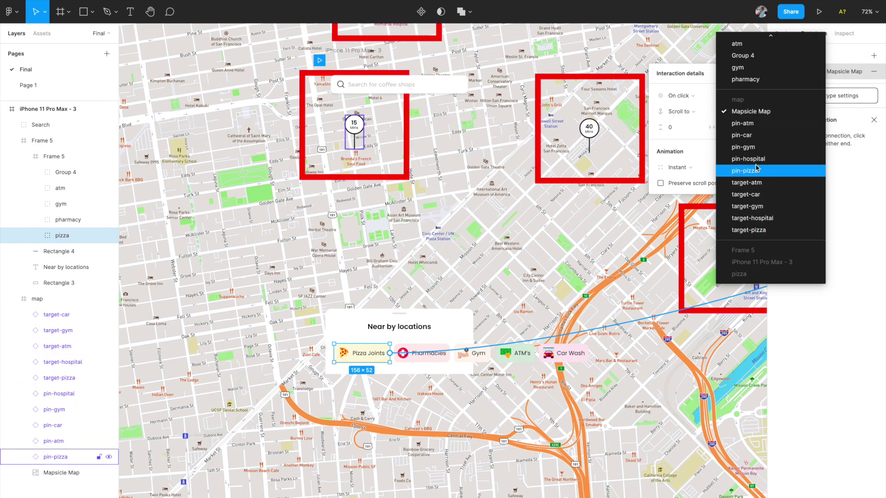
{"action": "left_click", "coordinate": [750, 235]}
Change the scroll from Instant to Animate with a 450ms duration.
{"action": "left_click", "coordinate": [695, 168]}
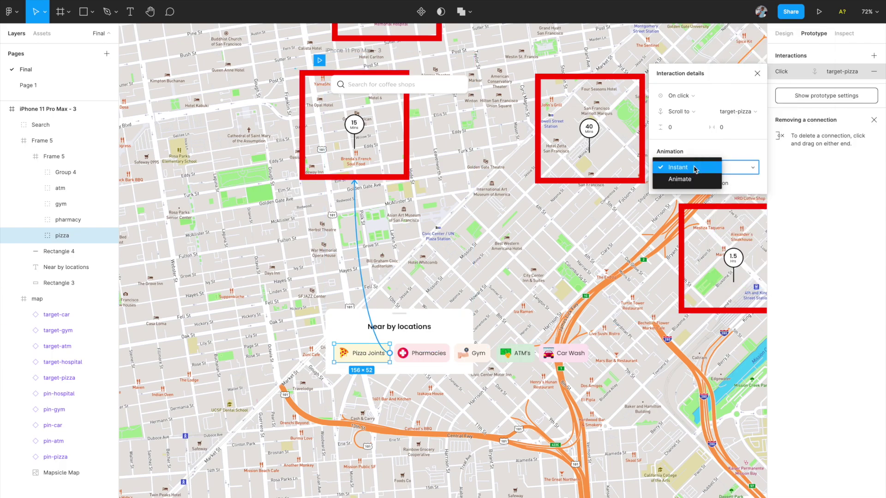
{"action": "left_click", "coordinate": [695, 179]}
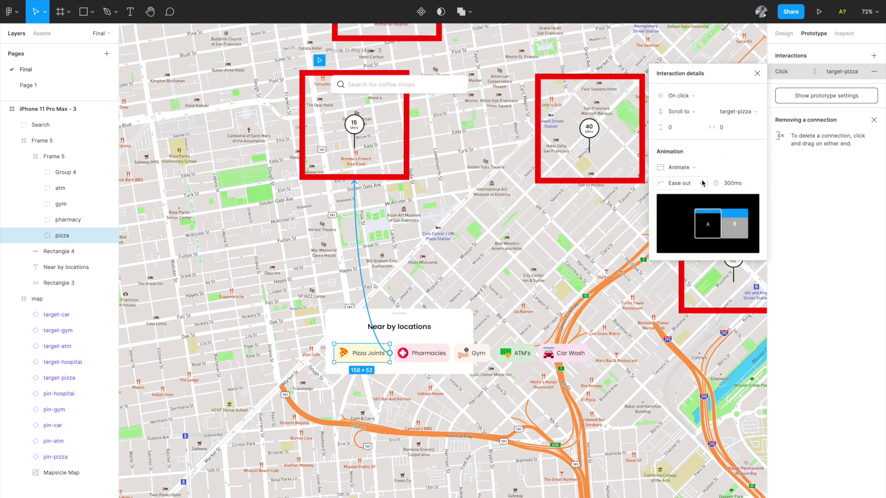
{"action": "left_click", "coordinate": [727, 184]}
{"action": "left_click", "coordinate": [729, 187]}
{"action": "key", "text": "BackSpace"}
{"action": "type", "text": "4"}
{"action": "key", "text": "BackSpace"}
{"action": "type", "text": "5"}
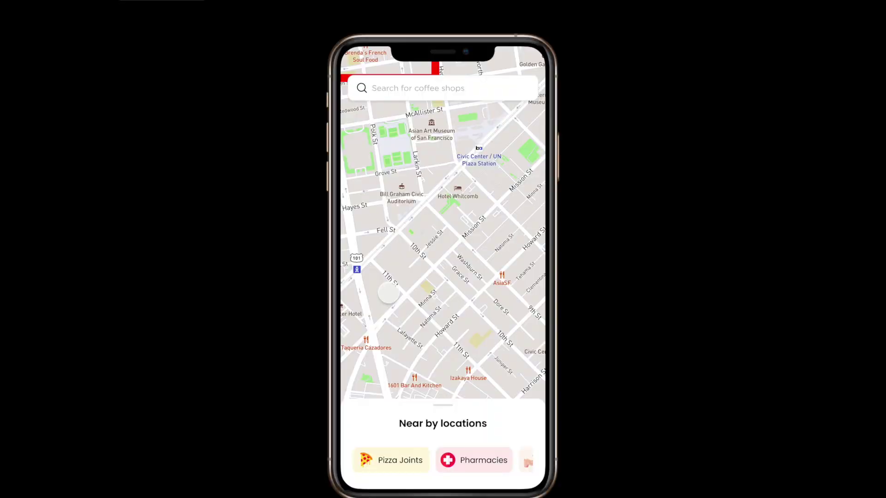
Pan the map in the preview and tap Pizza Joints to confirm it glides to the pizza pin.
{"action": "left_click_drag", "start_coordinate": [404, 216], "coordinate": [423, 229]}
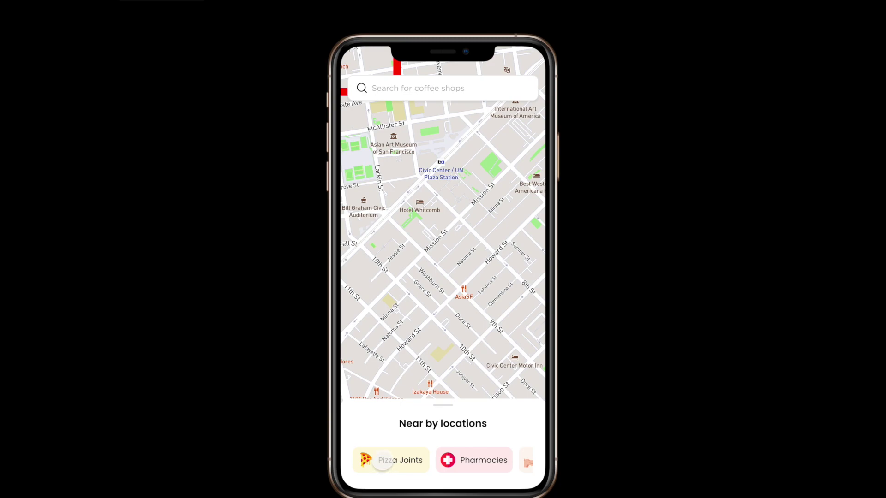
{"action": "left_click", "coordinate": [382, 460]}
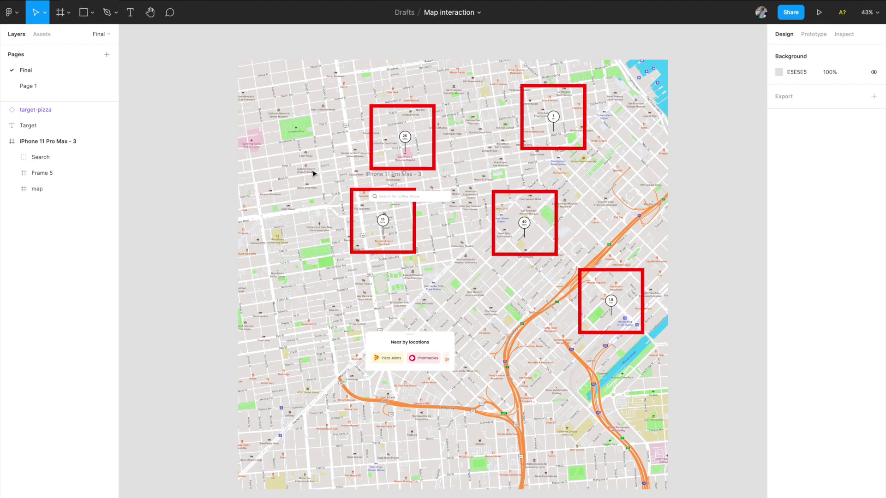
Select the Pizza Joints chip group and open its tap interaction details.
{"action": "left_click", "coordinate": [390, 359]}
{"action": "left_click", "coordinate": [390, 363]}
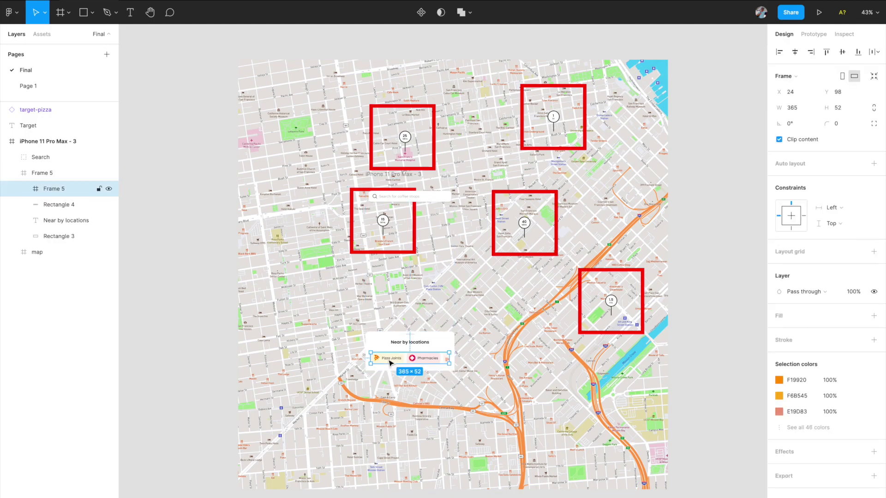
{"action": "left_click", "coordinate": [396, 361]}
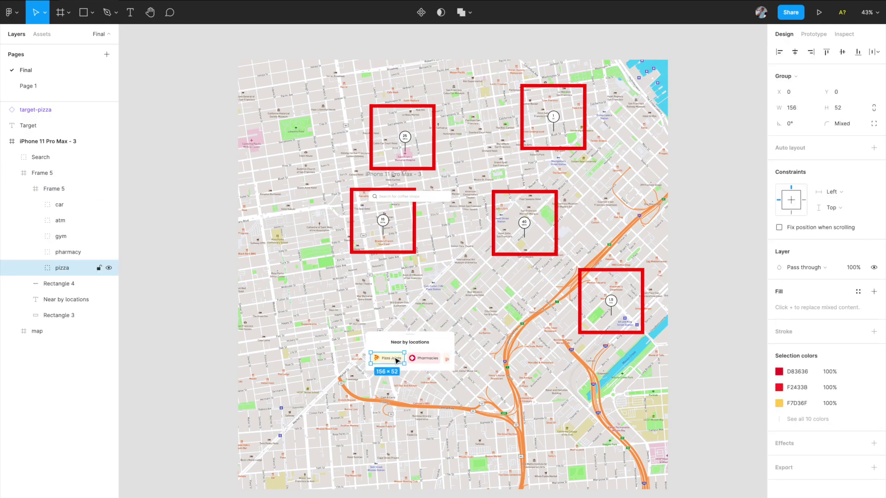
{"action": "left_click", "coordinate": [811, 39]}
{"action": "scroll", "coordinate": [545, 303], "scroll_direction": "up", "scroll_amount": 5}
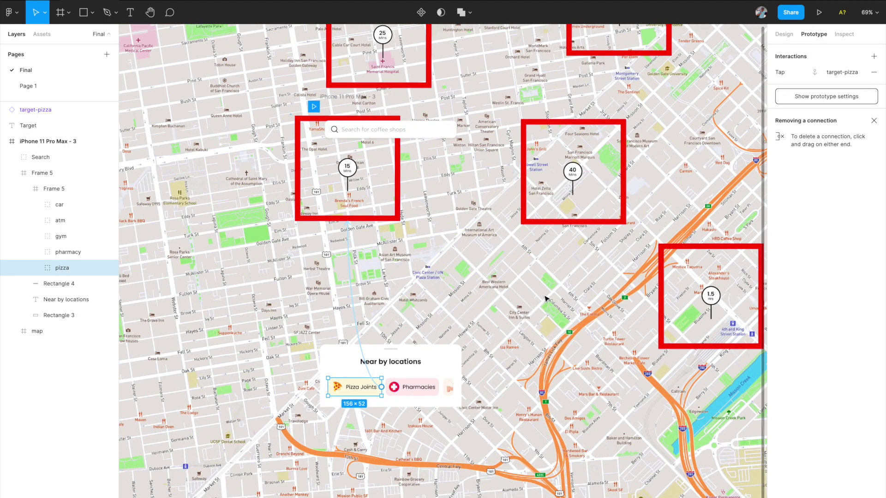
{"action": "left_click", "coordinate": [354, 301]}
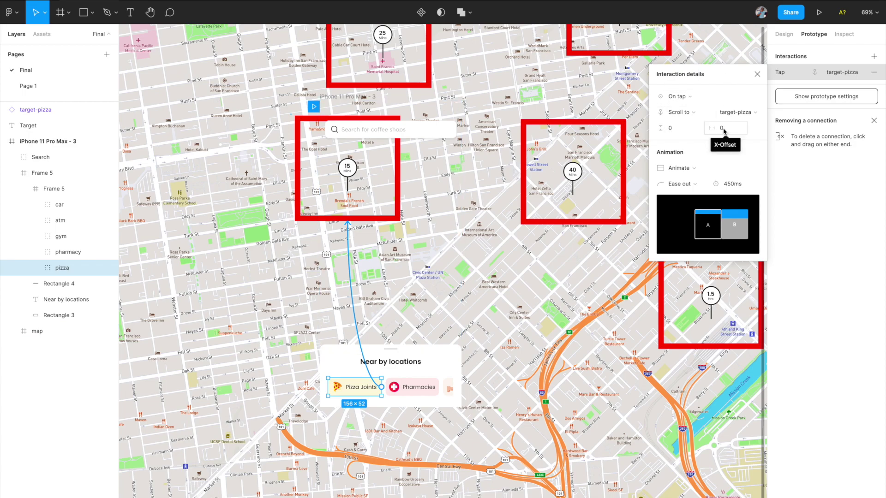
Set the scroll offsets to Y -150 and X -50, then close the details.
{"action": "left_click", "coordinate": [675, 132]}
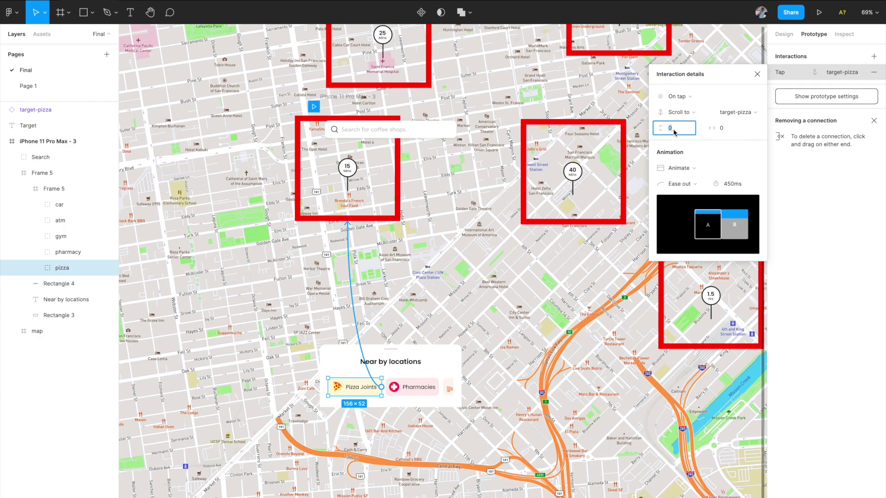
{"action": "type", "text": "-150"}
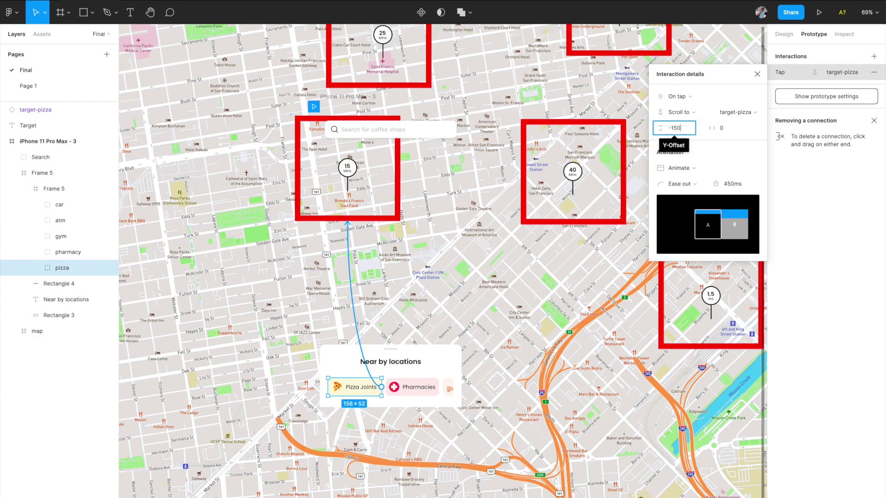
{"action": "left_click", "coordinate": [722, 130]}
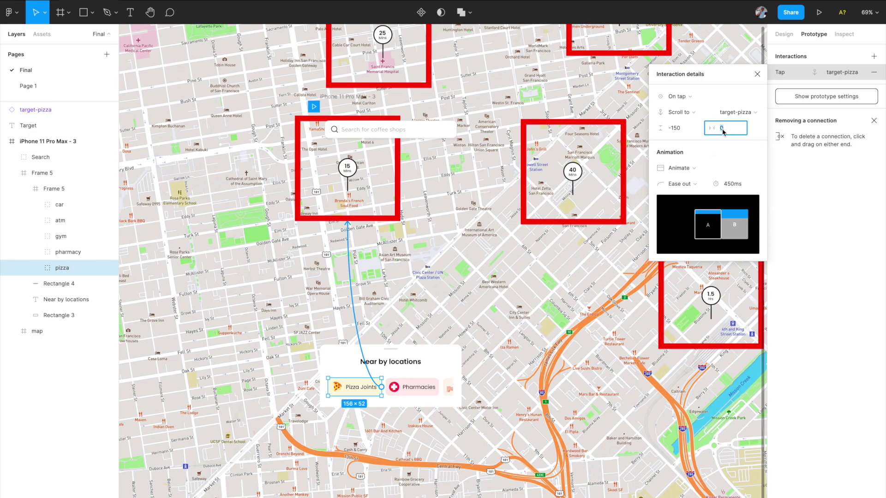
{"action": "type", "text": "-50"}
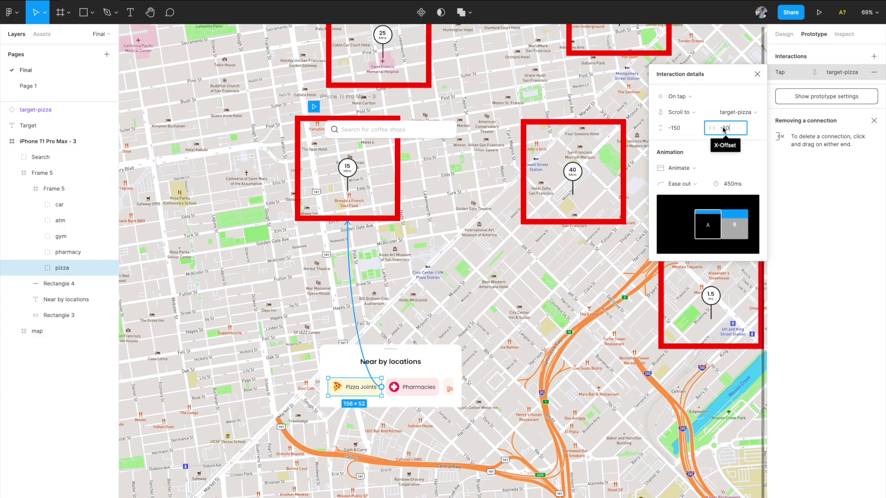
{"action": "left_click", "coordinate": [381, 221]}
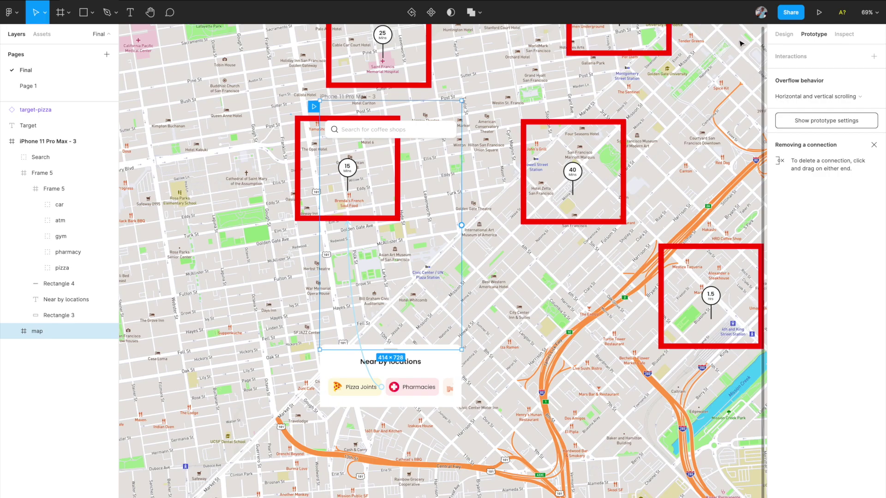
{"action": "left_click", "coordinate": [819, 13]}
{"action": "left_click_drag", "start_coordinate": [472, 257], "coordinate": [435, 279]}
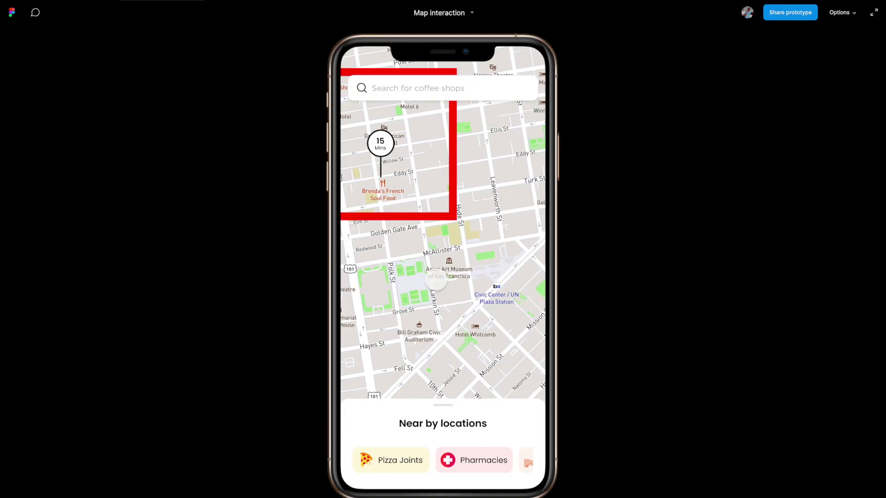
{"action": "left_click_drag", "start_coordinate": [481, 258], "coordinate": [485, 171]}
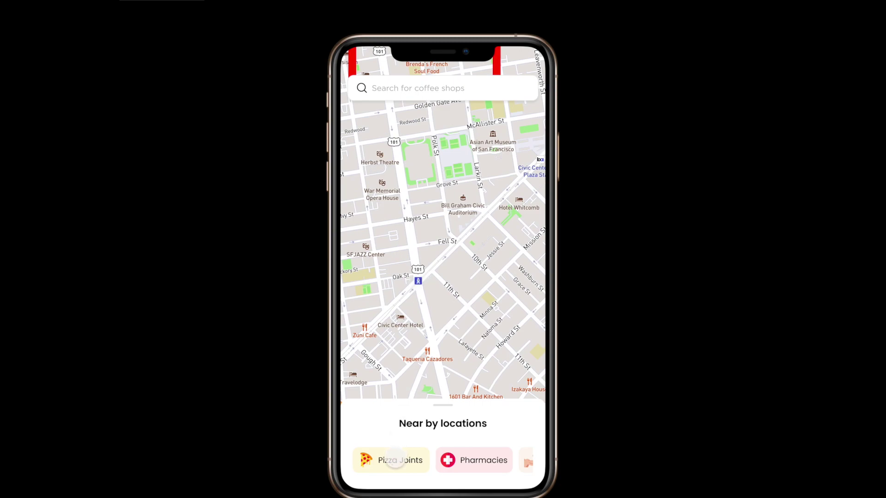
{"action": "left_click", "coordinate": [396, 460]}
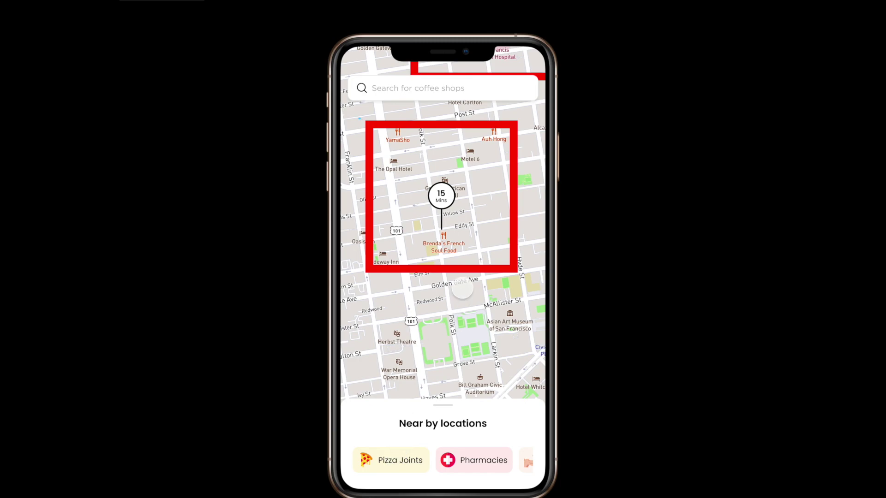
{"action": "left_click_drag", "start_coordinate": [468, 464], "coordinate": [486, 460]}
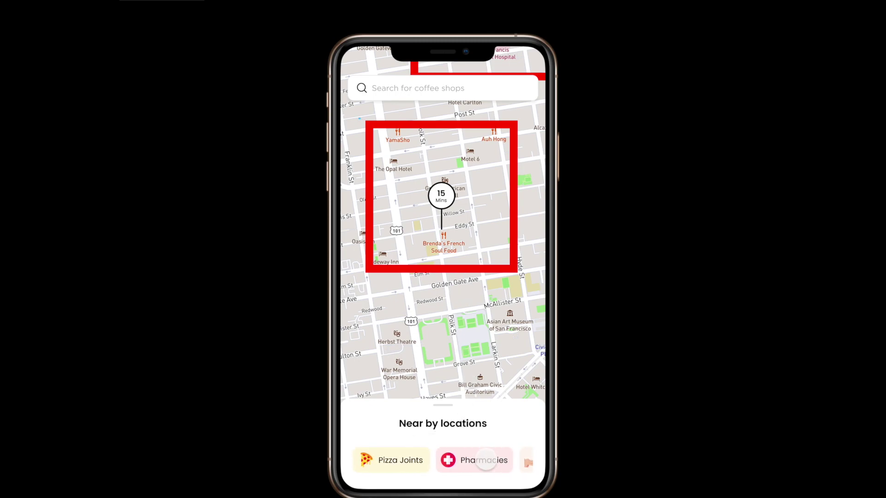
Return to editing and connect the Pharmacies chip to scroll the map to target-hospital.
{"action": "left_click", "coordinate": [80, 3]}
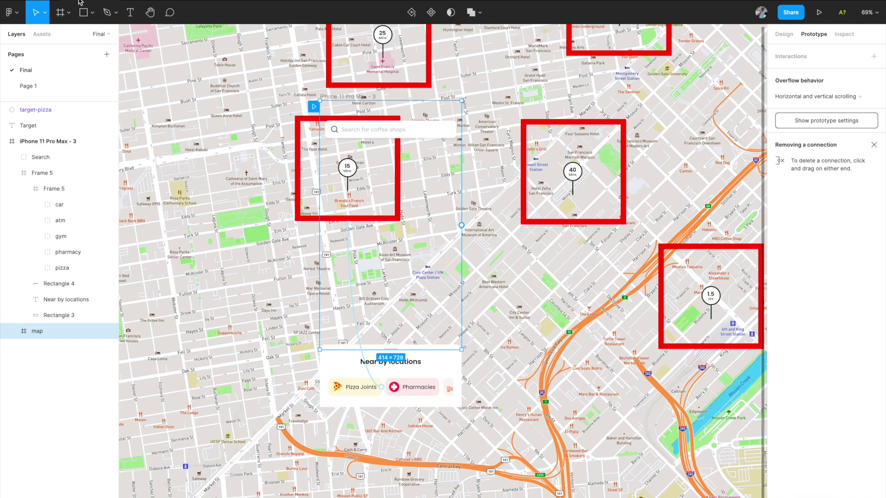
{"action": "scroll", "coordinate": [318, 268], "scroll_direction": "down", "scroll_amount": 3}
{"action": "left_click", "coordinate": [346, 292]}
{"action": "left_click", "coordinate": [347, 292]}
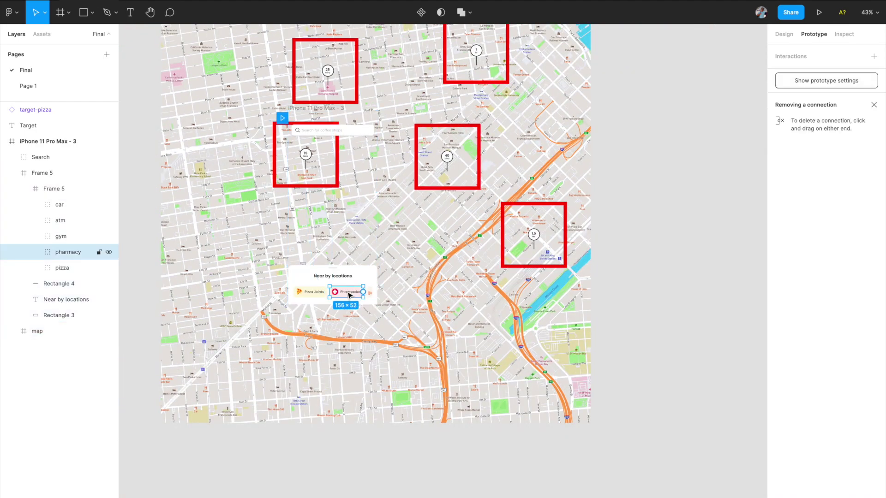
{"action": "left_click_drag", "start_coordinate": [363, 292], "coordinate": [451, 251]}
{"action": "left_click", "coordinate": [741, 113]}
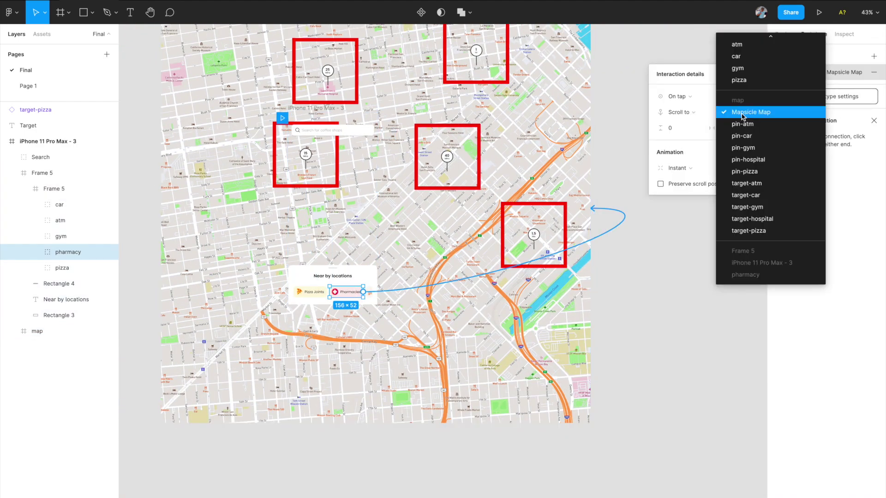
{"action": "left_click", "coordinate": [750, 220]}
Give the Pharmacies scroll offsets -150 and -50, animated over 450ms.
{"action": "left_click", "coordinate": [674, 128]}
{"action": "type", "text": "-150"}
{"action": "left_click", "coordinate": [725, 128]}
{"action": "type", "text": "-50"}
{"action": "left_click", "coordinate": [678, 168]}
{"action": "left_click", "coordinate": [681, 179]}
{"action": "left_click", "coordinate": [727, 185]}
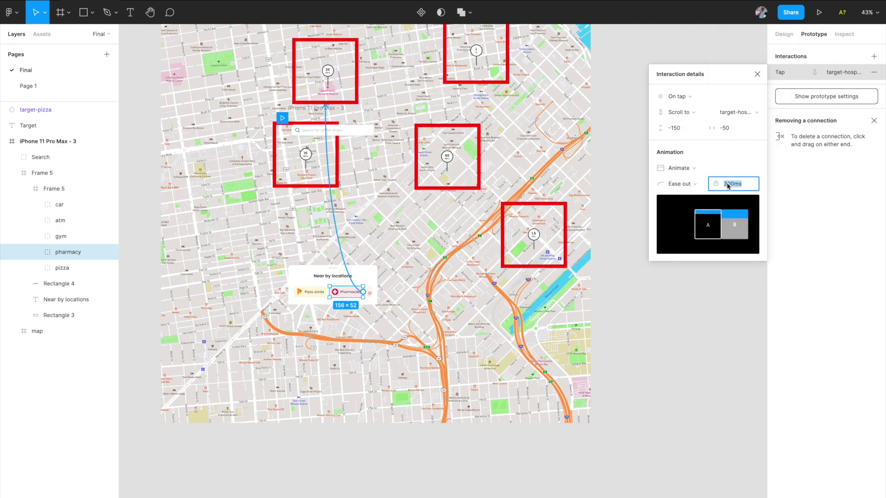
{"action": "type", "text": "450"}
{"action": "left_click", "coordinate": [679, 168]}
{"action": "left_click", "coordinate": [678, 168]}
{"action": "left_click", "coordinate": [757, 74]}
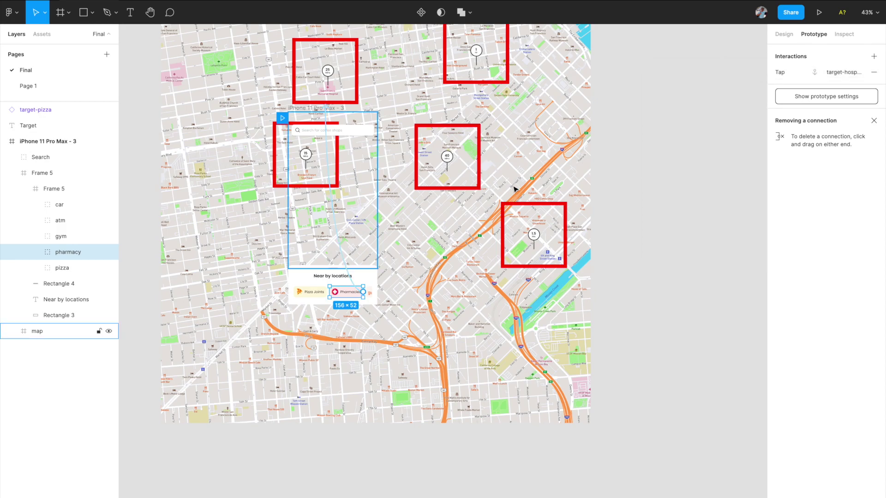
Connect the Gym chip to scroll to target-gym with a -150 offset.
{"action": "left_click", "coordinate": [375, 292]}
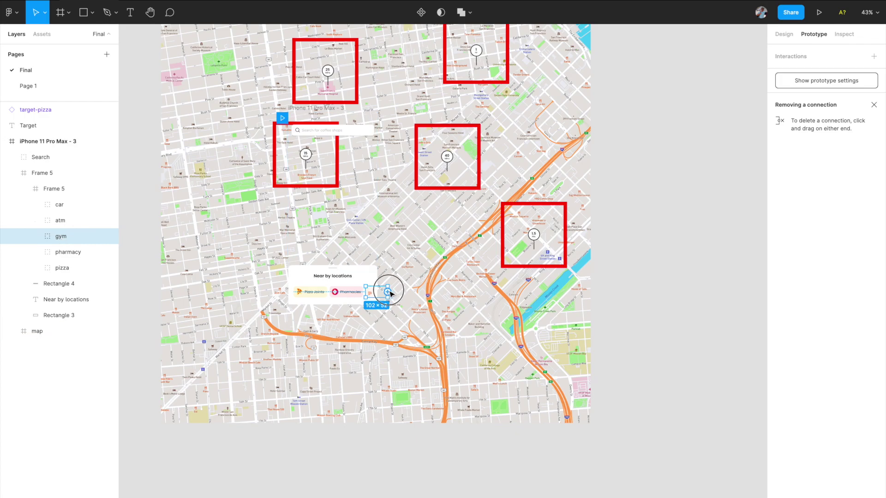
{"action": "left_click_drag", "start_coordinate": [387, 292], "coordinate": [534, 235]}
{"action": "left_click", "coordinate": [723, 112]}
{"action": "left_click", "coordinate": [745, 213]}
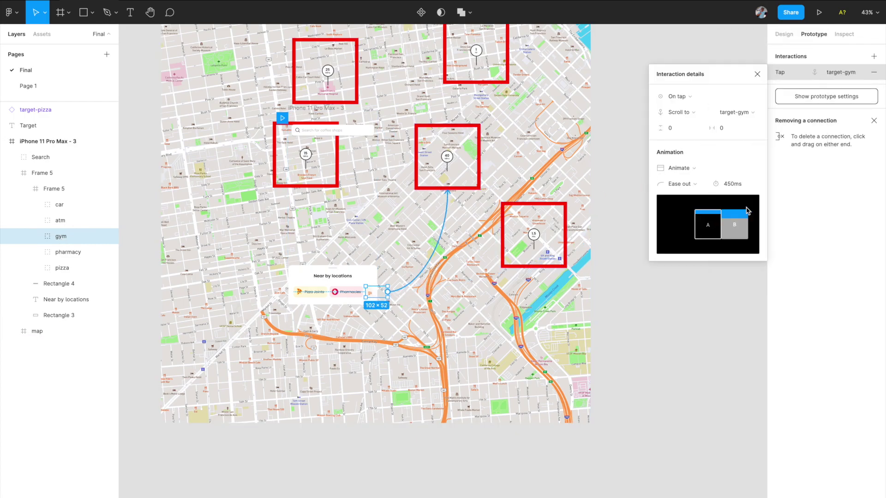
{"action": "left_click", "coordinate": [671, 129]}
{"action": "type", "text": "-150"}
{"action": "left_click", "coordinate": [728, 131]}
{"action": "left_click", "coordinate": [619, 208]}
Drill into the sheet's inner frame and select the ATM's chip.
{"action": "left_click", "coordinate": [342, 297]}
{"action": "double_click", "coordinate": [342, 297]}
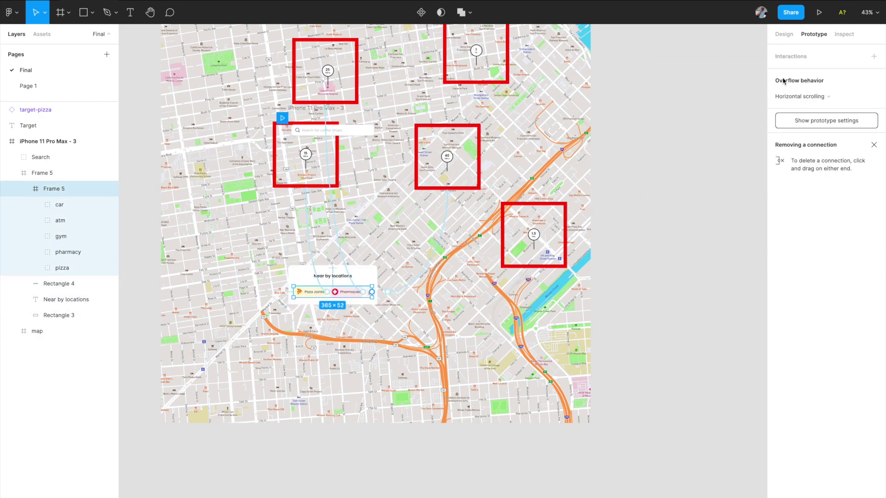
{"action": "left_click", "coordinate": [784, 34]}
{"action": "left_click", "coordinate": [403, 296]}
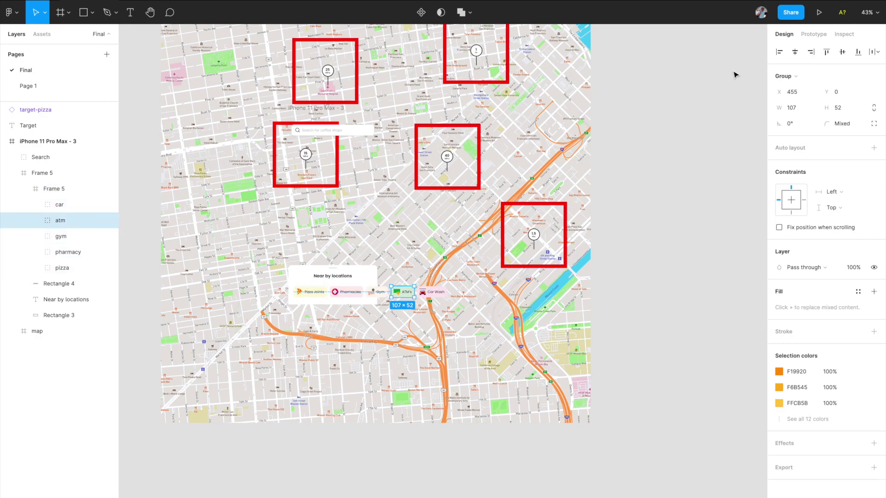
Make the ATM's chip scroll the map to target-atm with offsets X -10, Y -100.
{"action": "left_click", "coordinate": [814, 34]}
{"action": "left_click_drag", "start_coordinate": [415, 292], "coordinate": [586, 210]}
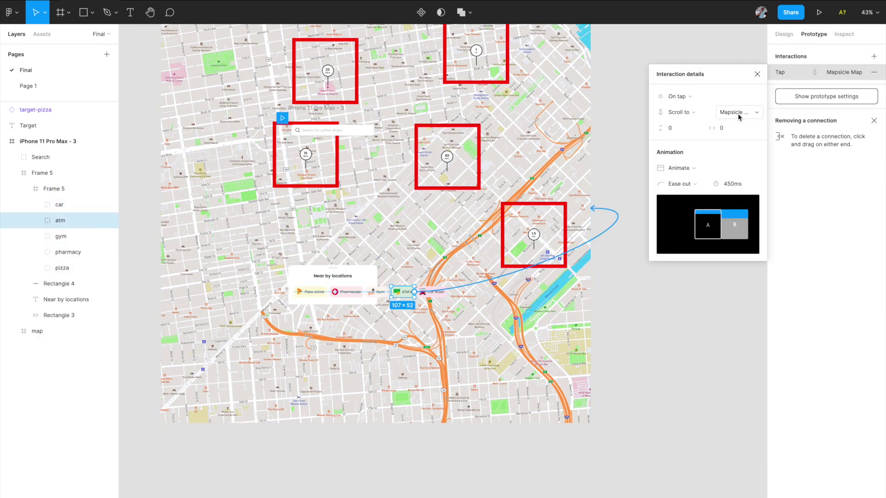
{"action": "left_click", "coordinate": [738, 112]}
{"action": "left_click", "coordinate": [747, 184]}
{"action": "left_click", "coordinate": [676, 130]}
{"action": "type", "text": "-1"}
{"action": "type", "text": "00"}
{"action": "left_click", "coordinate": [721, 128]}
{"action": "type", "text": "-10"}
{"action": "left_click", "coordinate": [671, 333]}
Make the Car Wash chip scroll the map to target-car with offsets X -10, Y -100.
{"action": "left_click", "coordinate": [432, 292]}
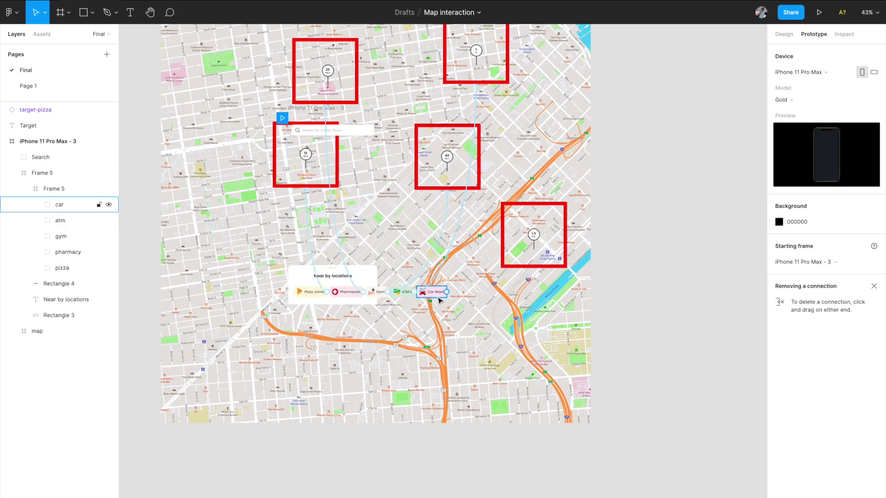
{"action": "left_click_drag", "start_coordinate": [446, 292], "coordinate": [582, 210]}
{"action": "left_click", "coordinate": [733, 112]}
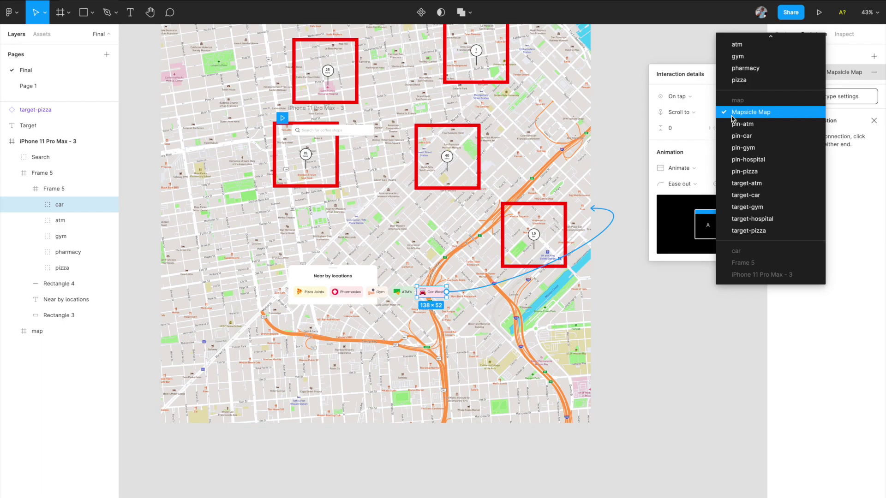
{"action": "left_click", "coordinate": [745, 195]}
{"action": "left_click", "coordinate": [677, 129]}
{"action": "type", "text": "-100"}
{"action": "left_click", "coordinate": [721, 129]}
{"action": "type", "text": "-10"}
{"action": "left_click", "coordinate": [691, 323]}
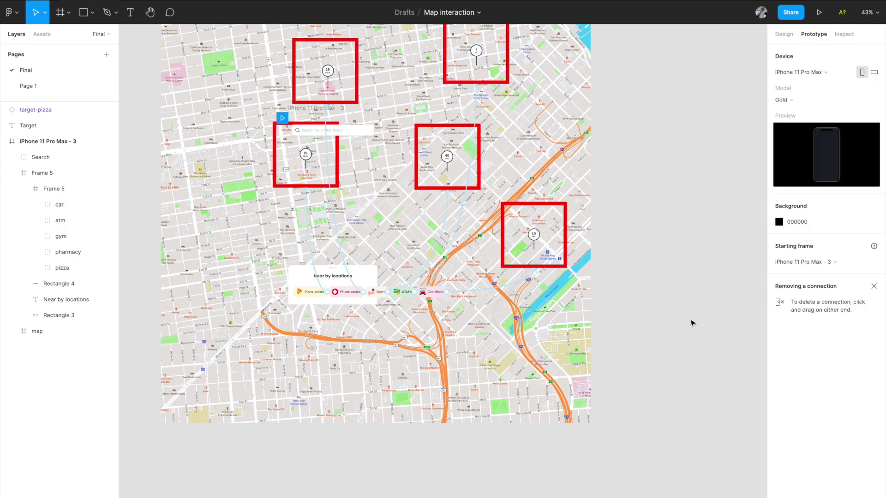
{"action": "scroll", "coordinate": [691, 323], "scroll_direction": "up", "scroll_amount": 3}
{"action": "scroll", "coordinate": [691, 323], "scroll_direction": "left", "scroll_amount": 2}
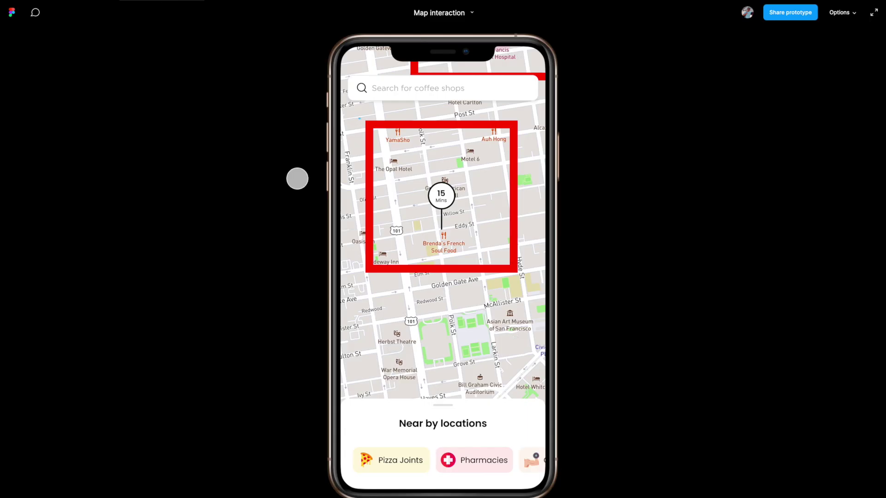
In the preview, tap Pizza Joints, Pharmacies and Gym so the map jumps to each pin.
{"action": "left_click", "coordinate": [359, 261]}
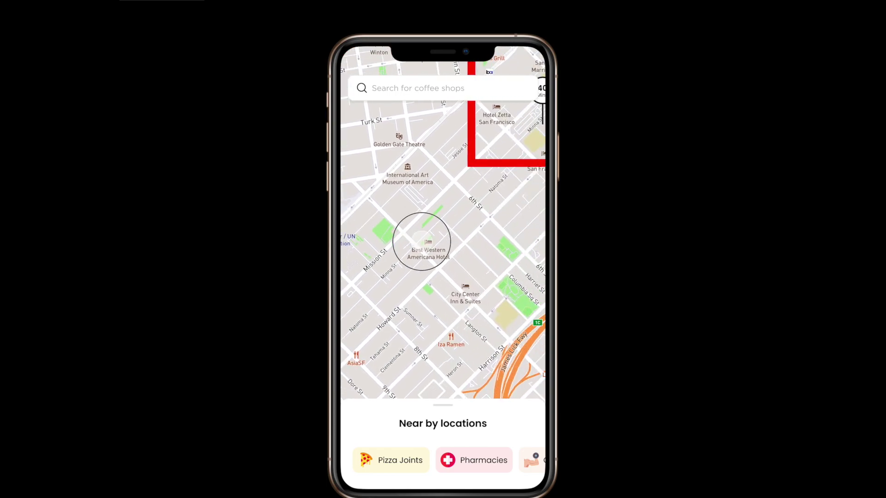
{"action": "left_click", "coordinate": [373, 469]}
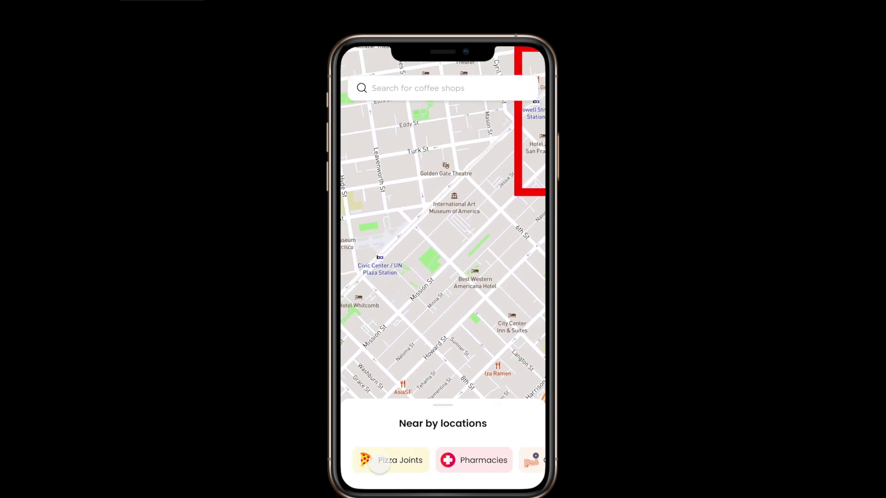
{"action": "left_click", "coordinate": [470, 462]}
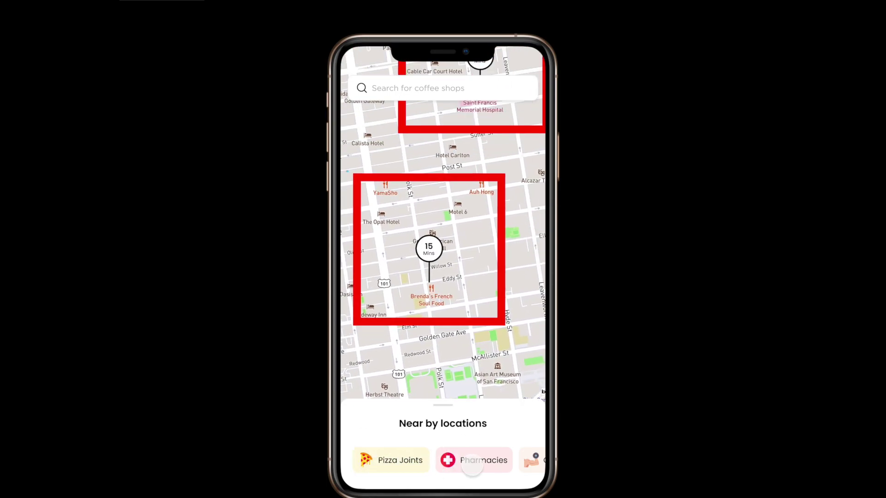
{"action": "left_click_drag", "start_coordinate": [472, 464], "coordinate": [400, 463]}
{"action": "left_click", "coordinate": [463, 460]}
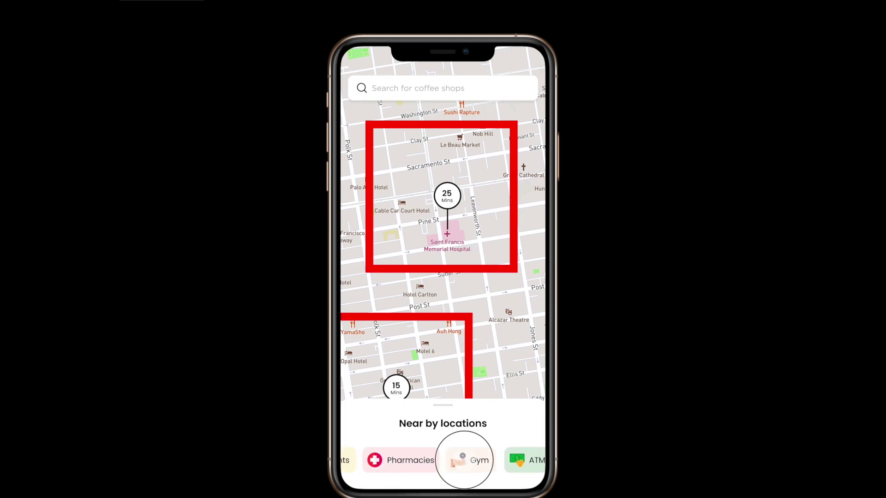
{"action": "left_click_drag", "start_coordinate": [465, 462], "coordinate": [386, 463]}
Tap ATM's and Car Wash to check their pins, then return to the editor.
{"action": "left_click", "coordinate": [446, 460]}
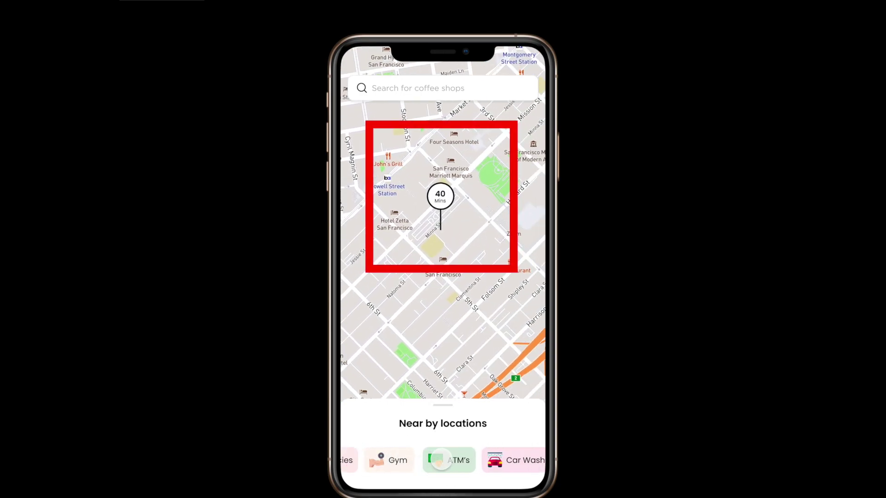
{"action": "left_click_drag", "start_coordinate": [447, 460], "coordinate": [430, 461]}
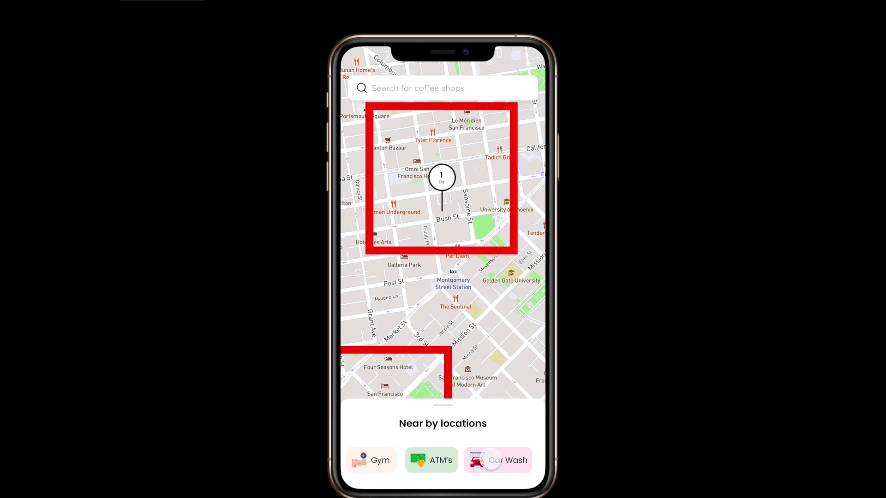
{"action": "left_click", "coordinate": [501, 461]}
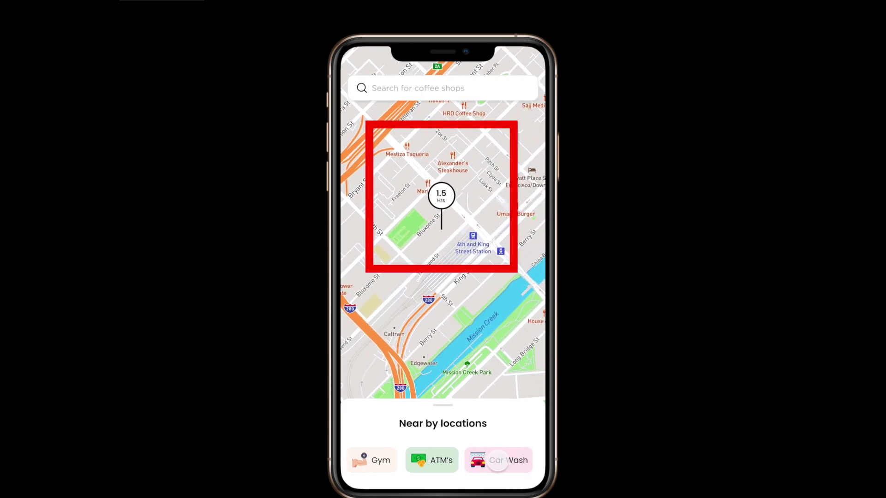
{"action": "left_click_drag", "start_coordinate": [501, 462], "coordinate": [560, 457]}
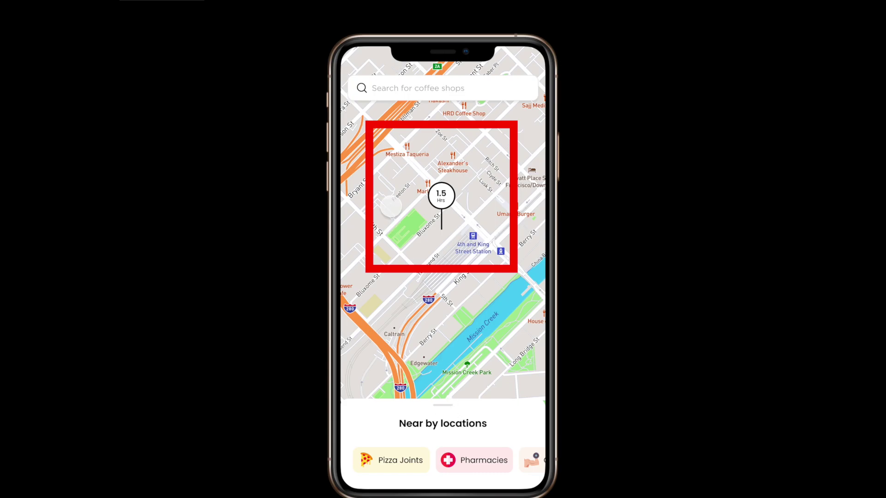
{"action": "left_click", "coordinate": [92, 22]}
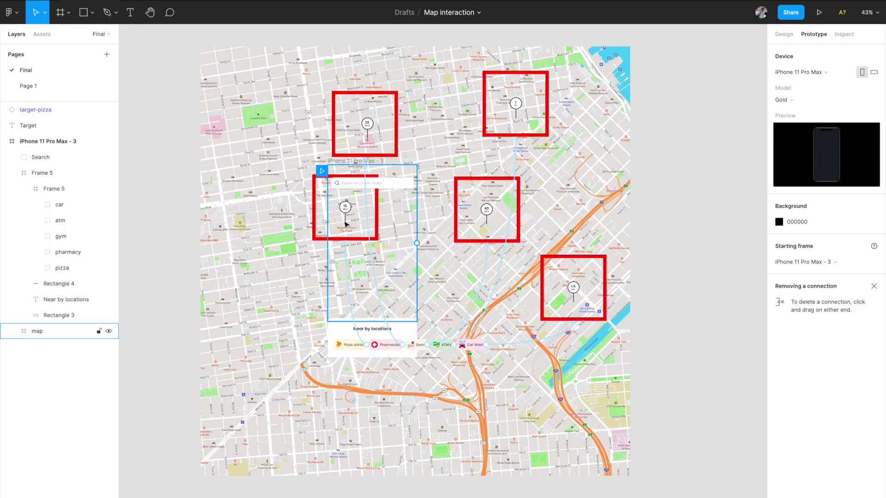
Select target-pizza, target-hospital, target-gym, target-atm and target-car together.
{"action": "left_click", "coordinate": [317, 242]}
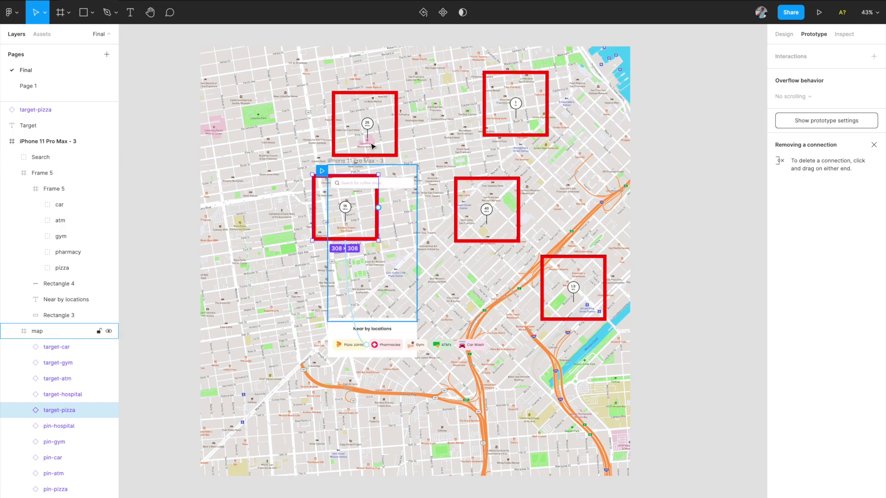
{"action": "left_click", "coordinate": [784, 34]}
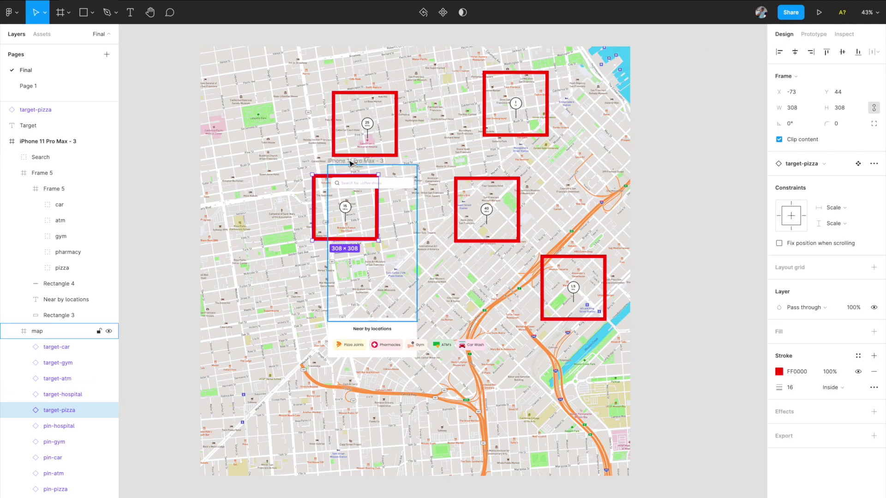
{"action": "left_click", "coordinate": [345, 152], "text": "shift"}
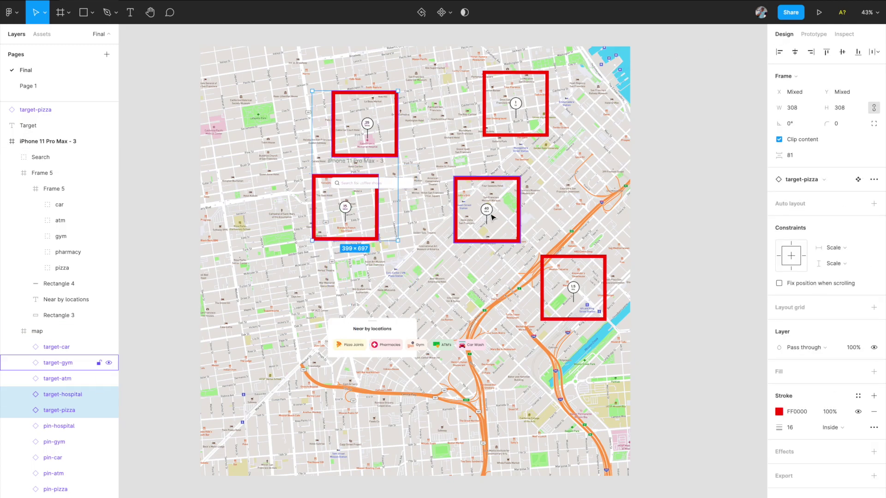
{"action": "left_click", "coordinate": [505, 178], "text": "shift"}
{"action": "left_click", "coordinate": [512, 137], "text": "shift"}
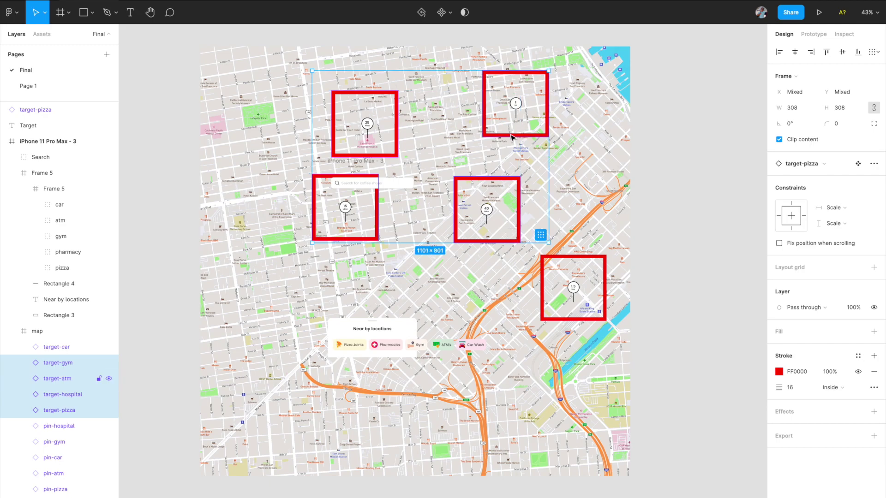
{"action": "left_click", "coordinate": [564, 319], "text": "shift"}
Set the five target frames to 0% opacity and start the preview with Pizza Joints.
{"action": "left_click", "coordinate": [854, 307]}
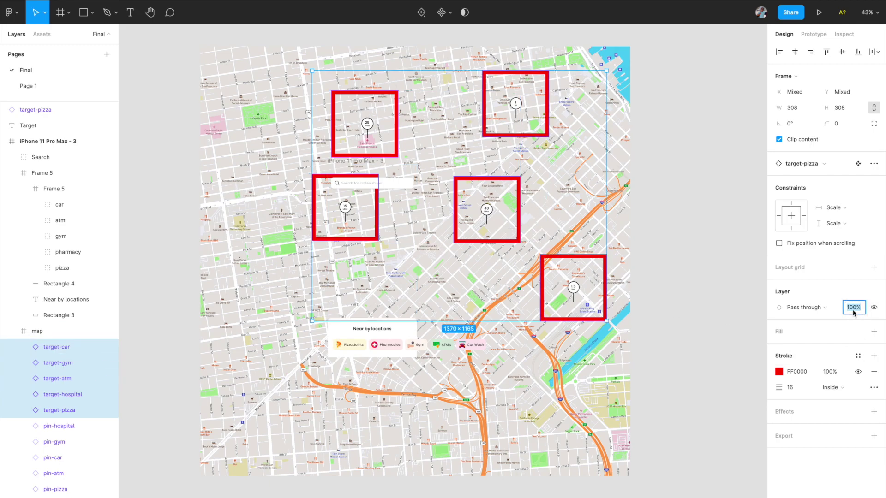
{"action": "type", "text": "0"}
{"action": "key", "text": "Return"}
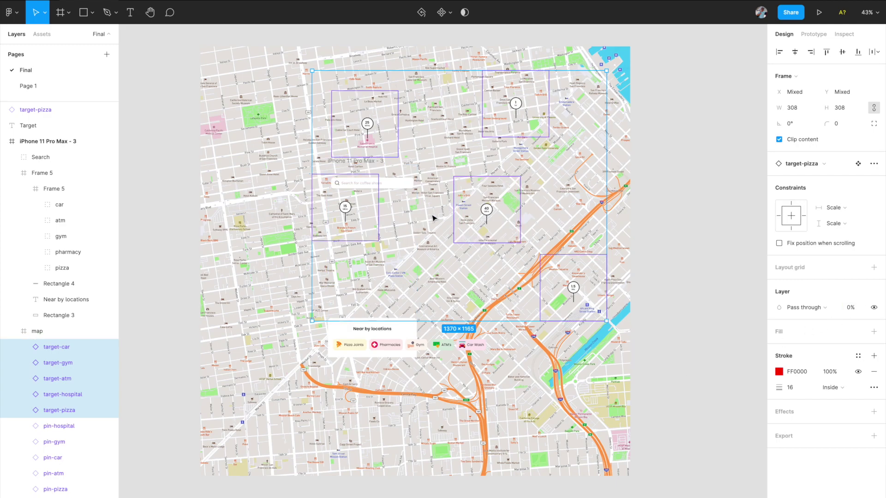
{"action": "key", "text": "ctrl+alt+Return"}
{"action": "left_click", "coordinate": [402, 459]}
Tap Pharmacies, Gym, Car Wash, Pizza Joints and Pharmacies, confirming pins appear without red frames.
{"action": "left_click", "coordinate": [469, 463]}
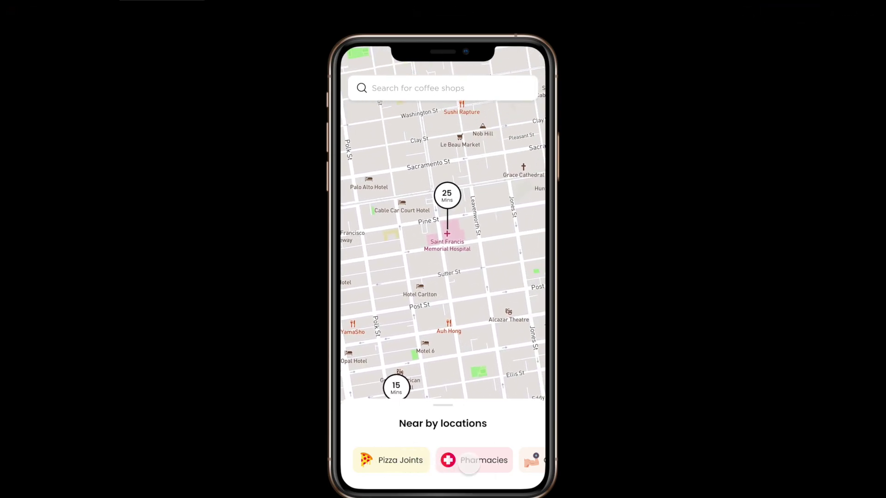
{"action": "left_click", "coordinate": [528, 462]}
{"action": "left_click_drag", "start_coordinate": [524, 460], "coordinate": [349, 460]}
{"action": "left_click", "coordinate": [488, 462]}
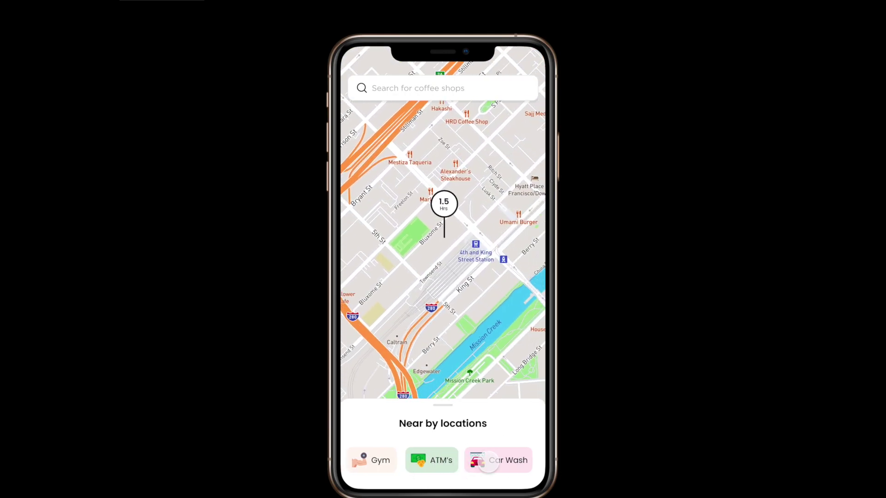
{"action": "scroll", "coordinate": [427, 460], "scroll_direction": "left", "scroll_amount": 5}
{"action": "left_click", "coordinate": [400, 461]}
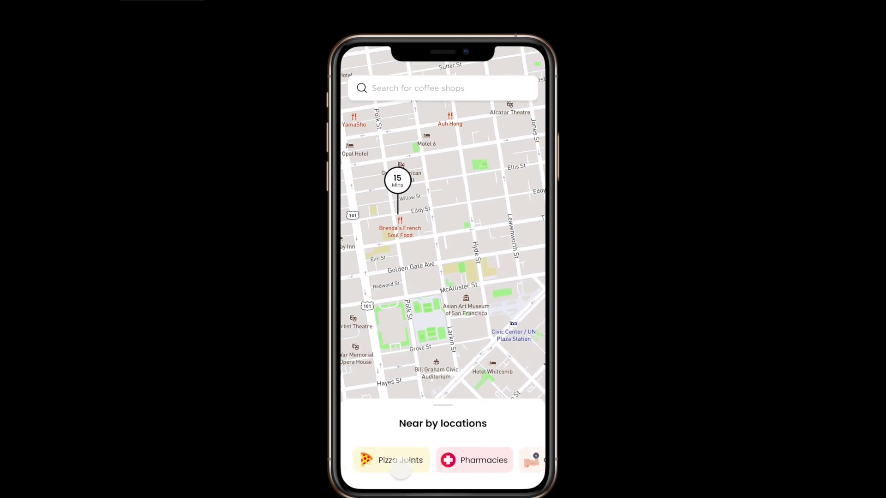
{"action": "left_click", "coordinate": [471, 461]}
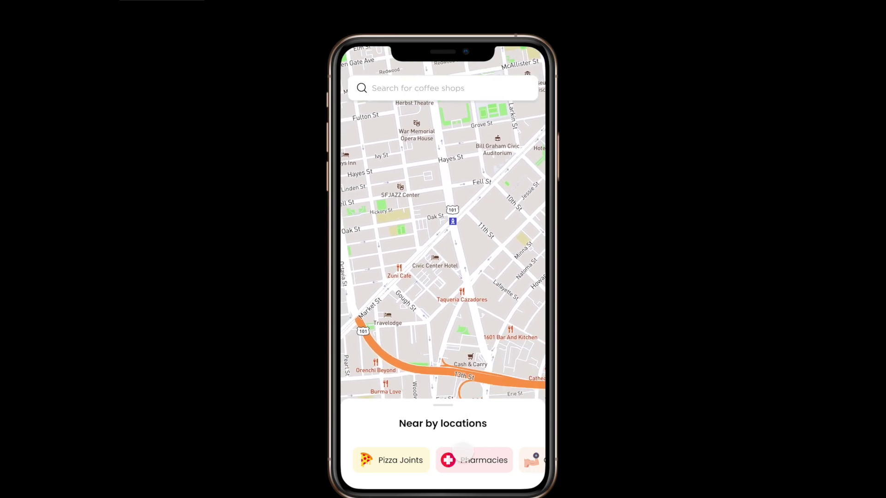